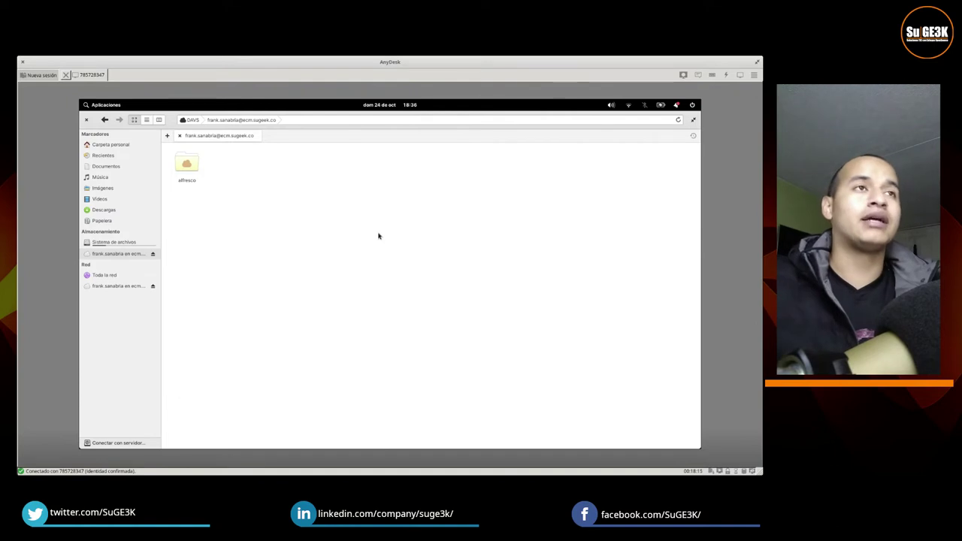
Step: Switch the DAVS share listing to column view with the alfresco folder selected
click(171, 166)
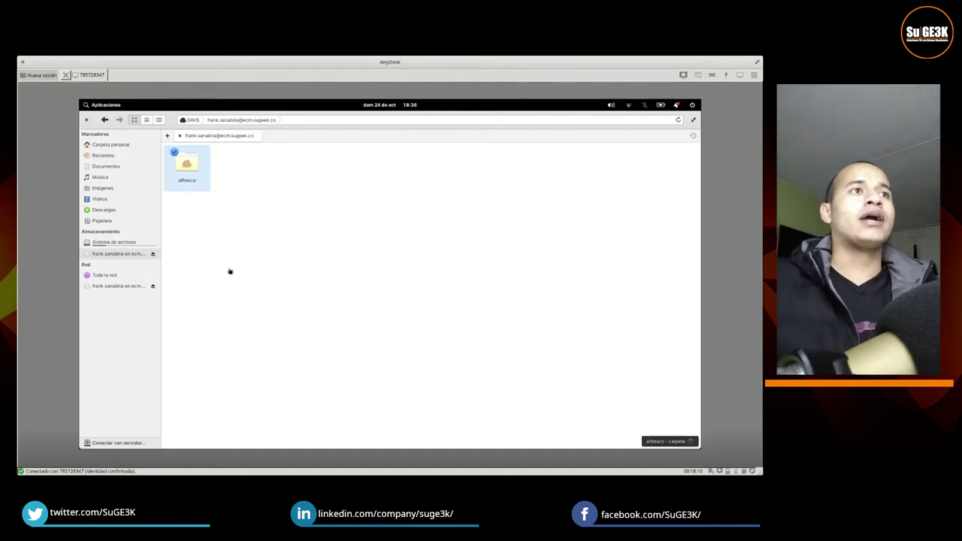
click(404, 304)
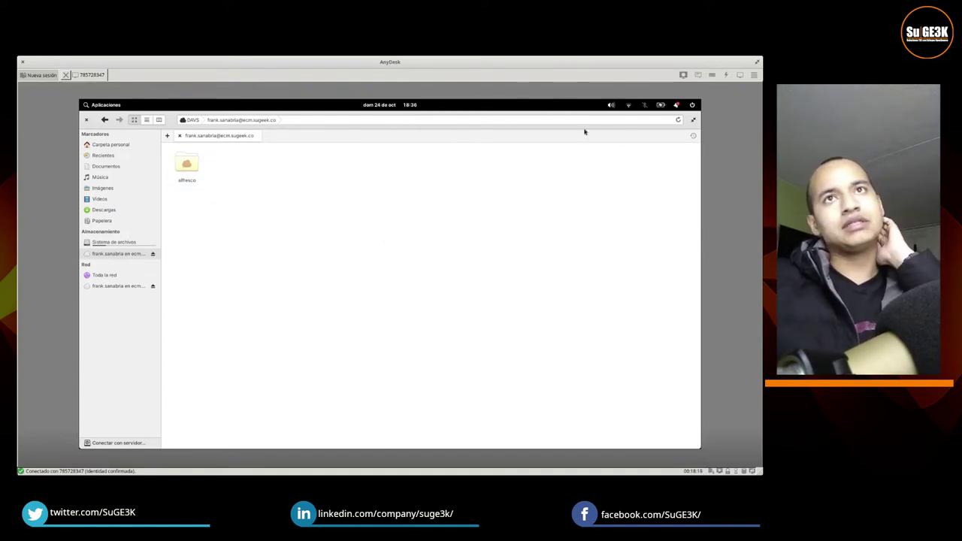
click(86, 120)
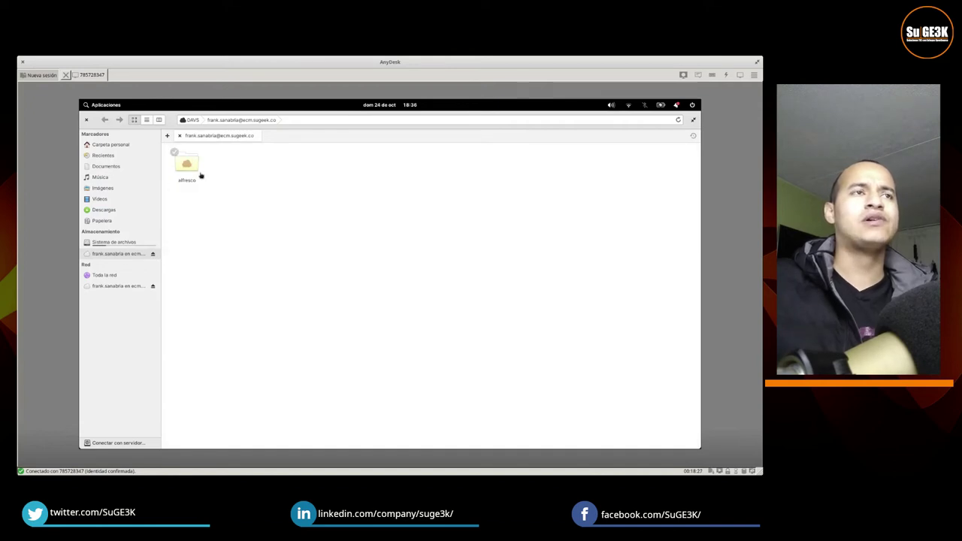
click(190, 162)
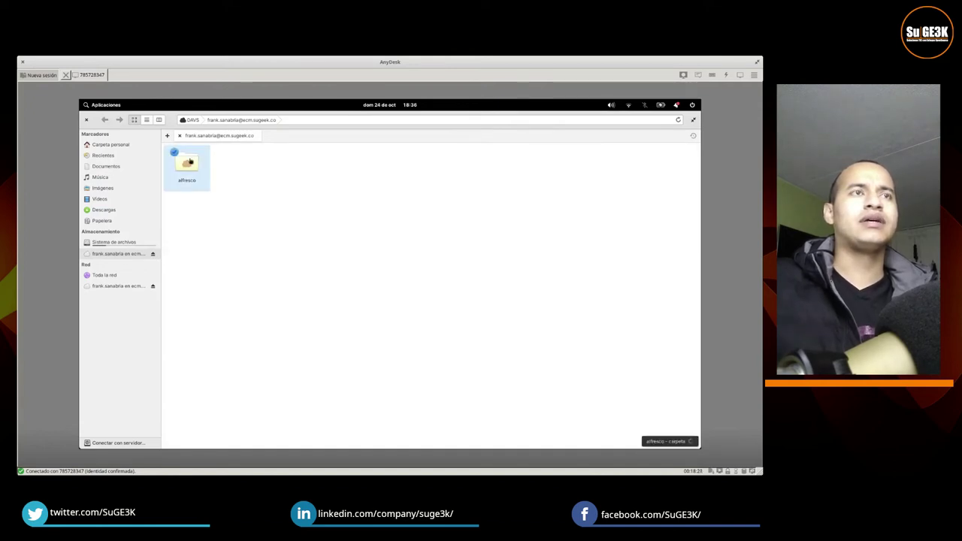
click(340, 316)
click(158, 120)
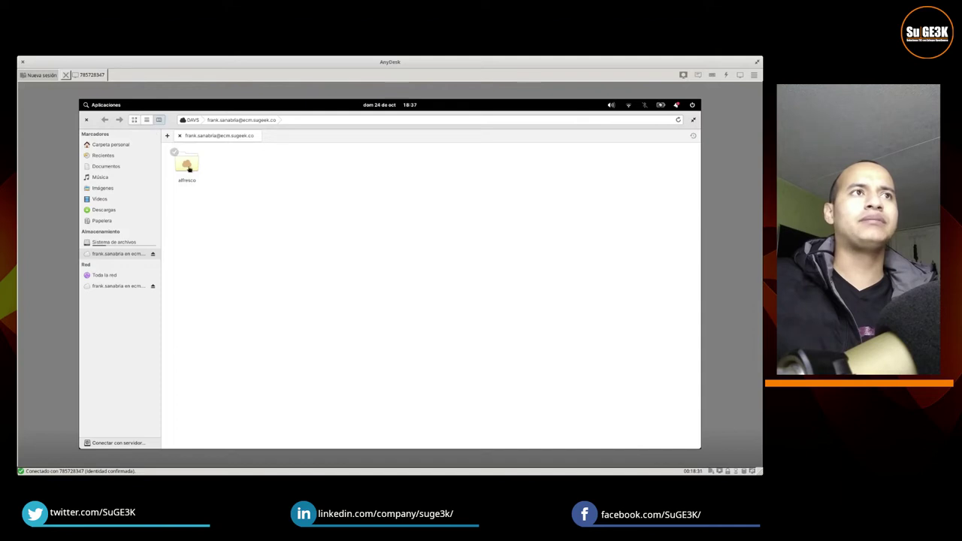
click(187, 153)
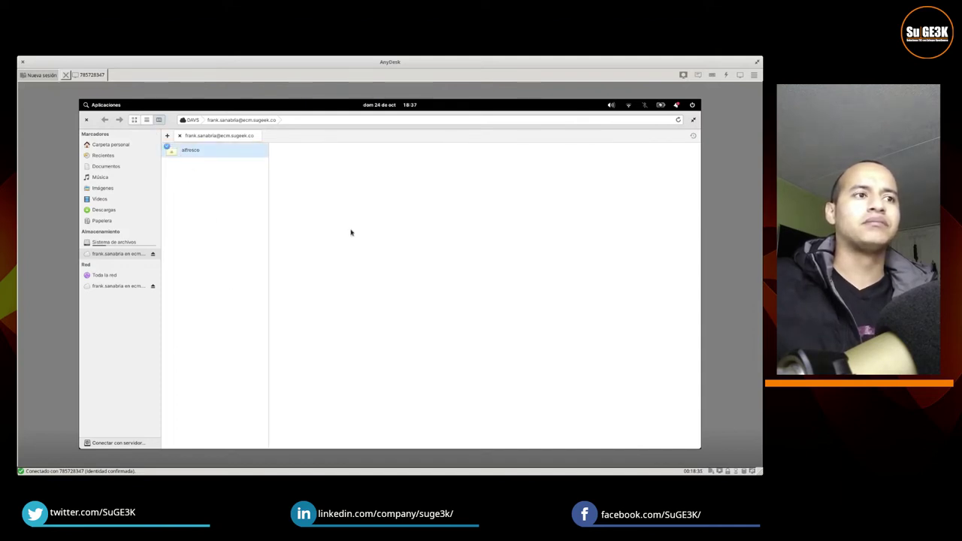
Step: Glance at System Monitor, then minimize it back to Files
mouse_move(371, 449)
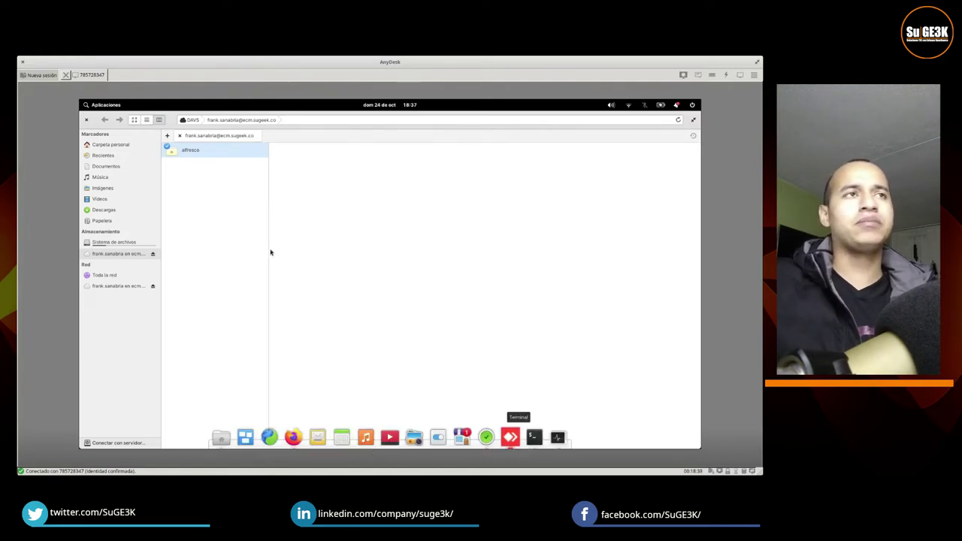
click(557, 439)
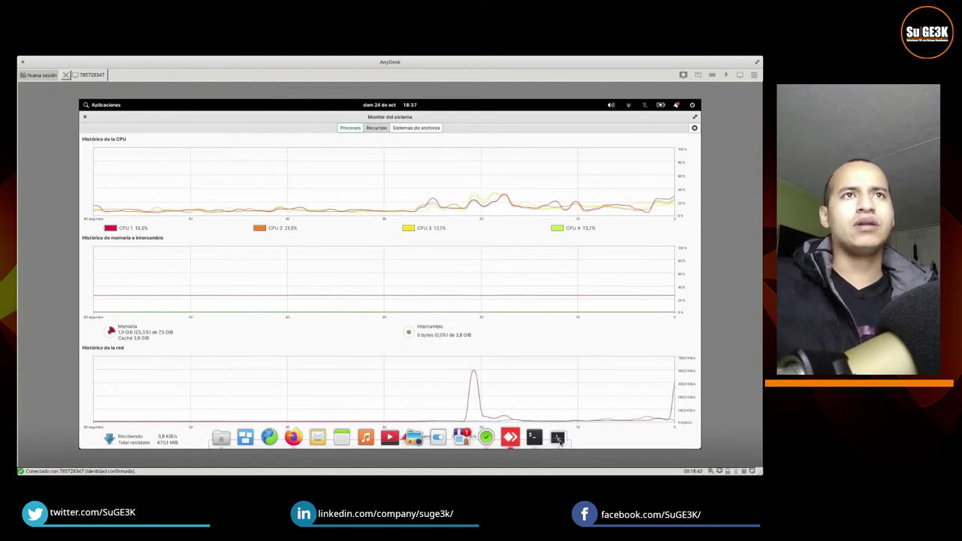
click(558, 438)
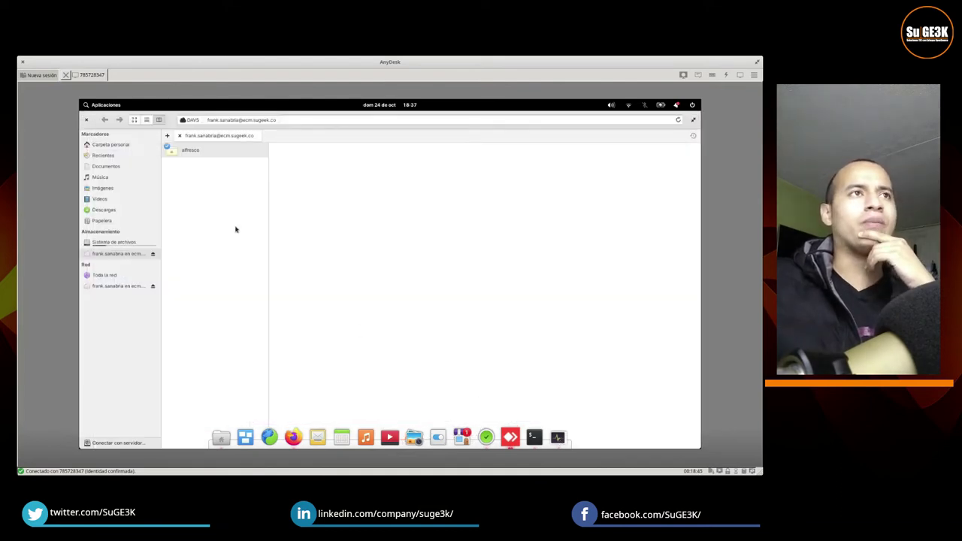
Step: Close Files and reopen it from the dock on the DAVS share, selecting the alfresco folder
click(190, 150)
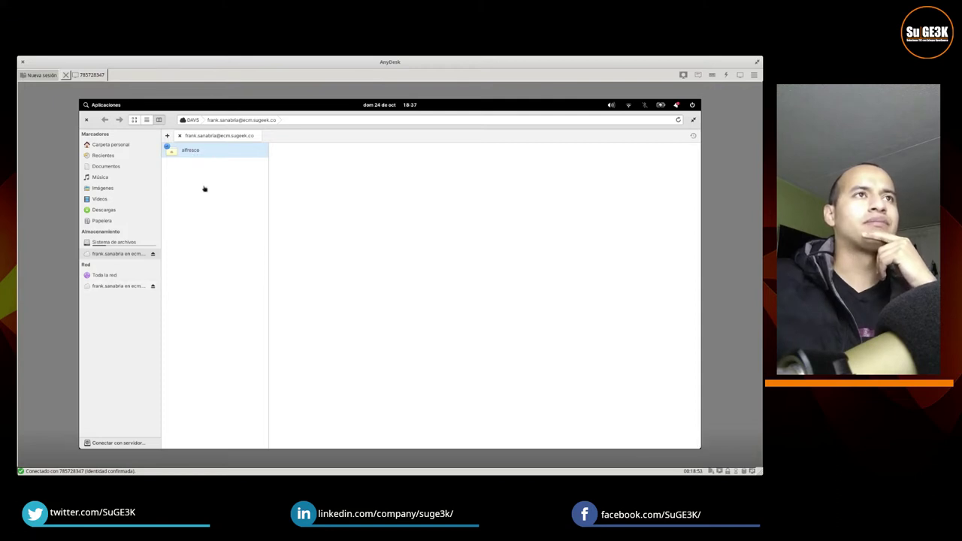
right_click(176, 154)
mouse_move(228, 160)
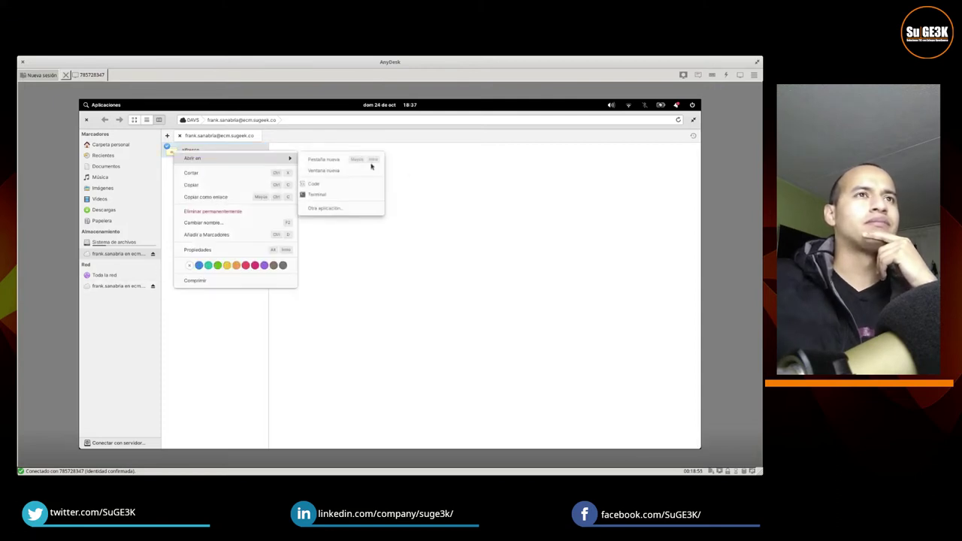
click(404, 213)
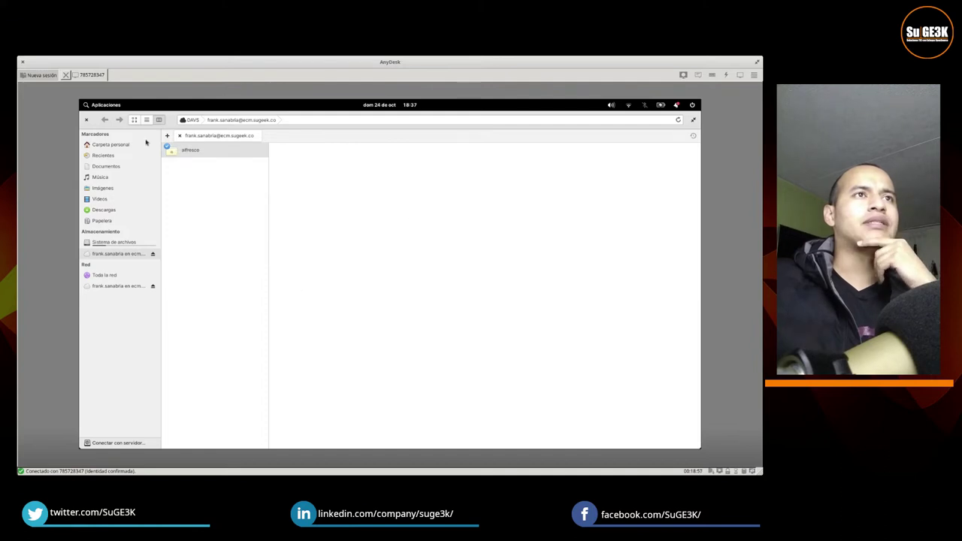
click(86, 121)
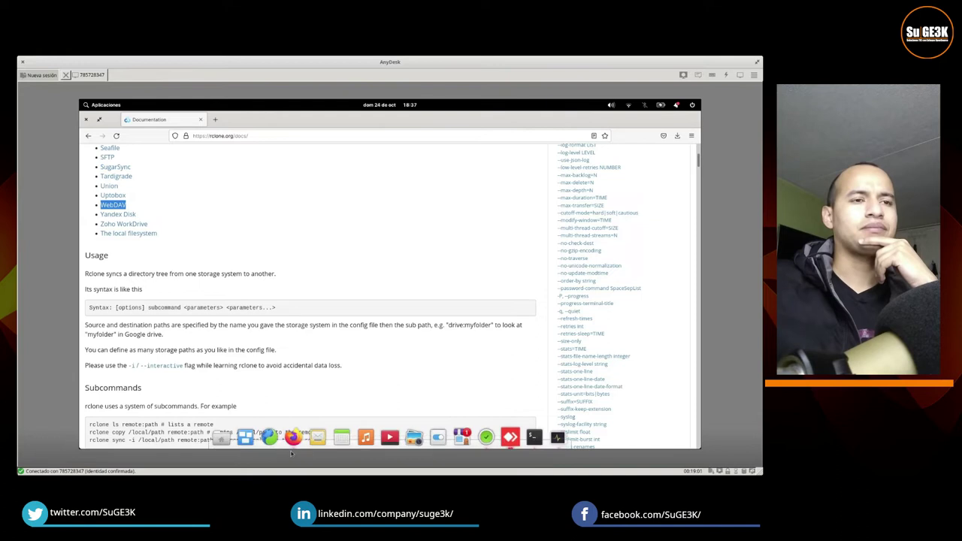
click(227, 440)
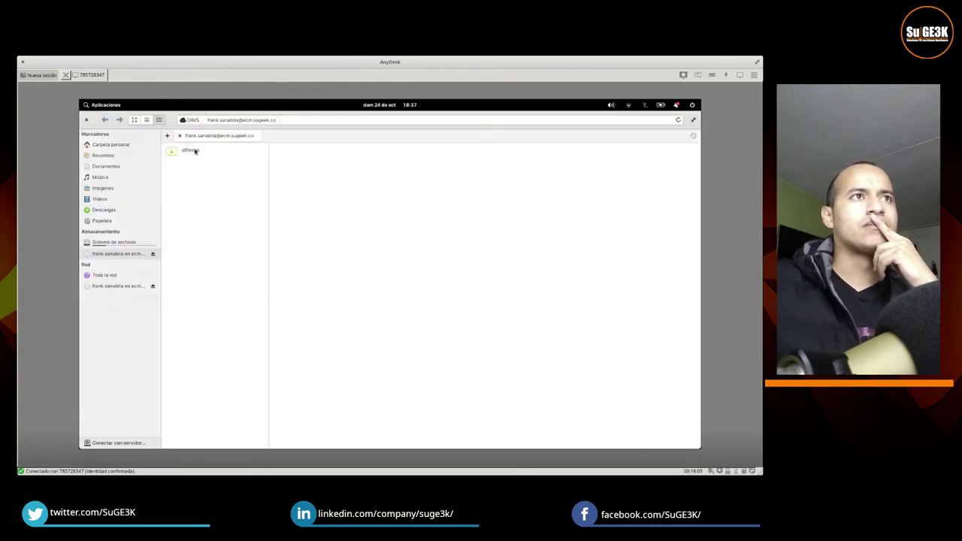
click(194, 150)
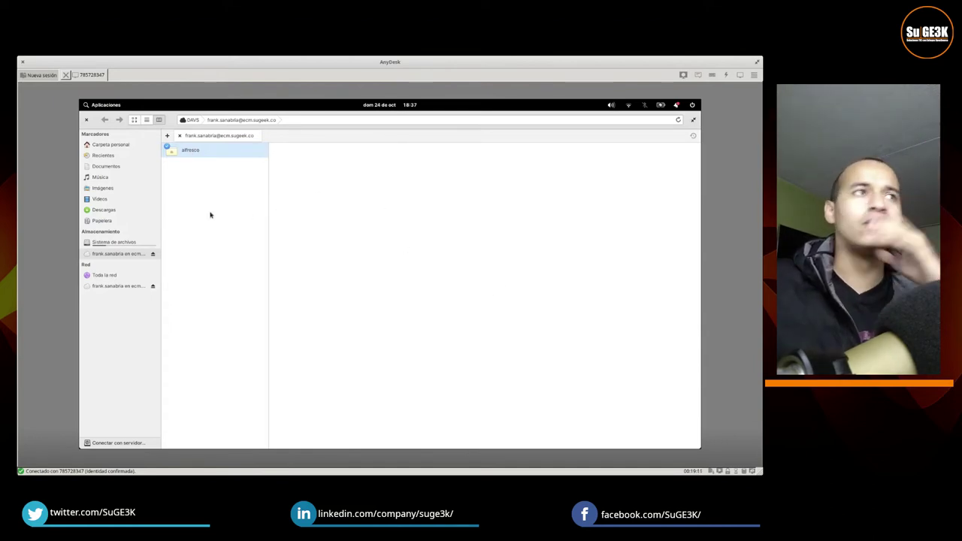
Step: Create a folder named Alfresco in the home folder's icon view, then open a terminal
click(120, 167)
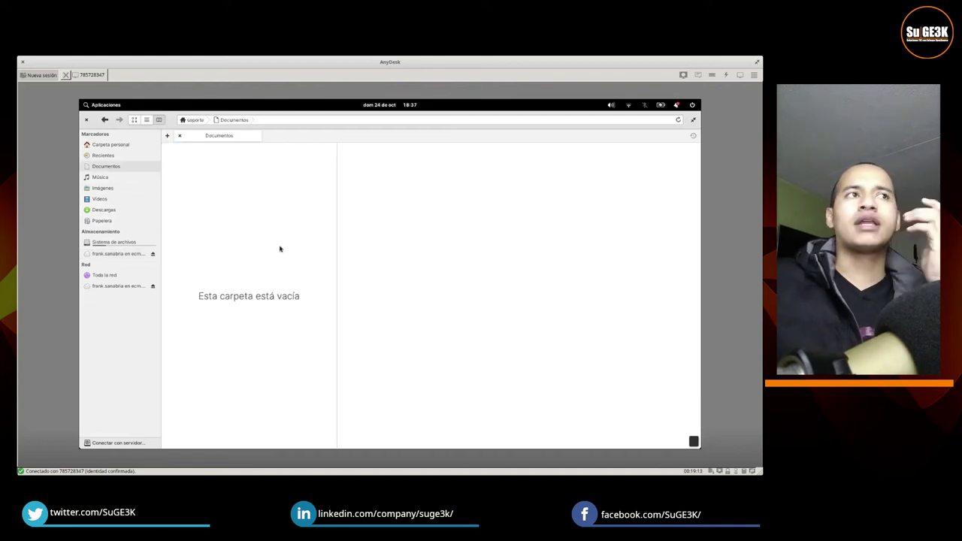
click(124, 145)
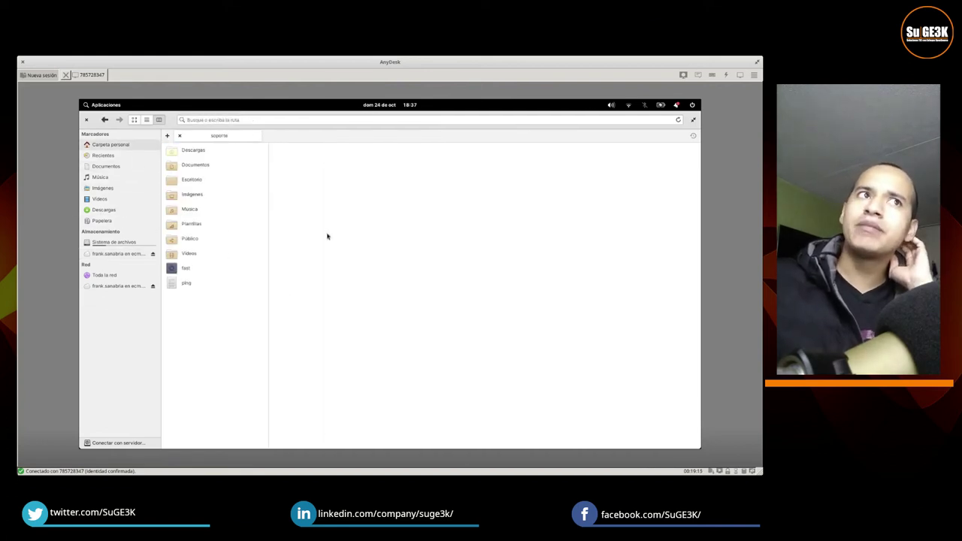
click(136, 121)
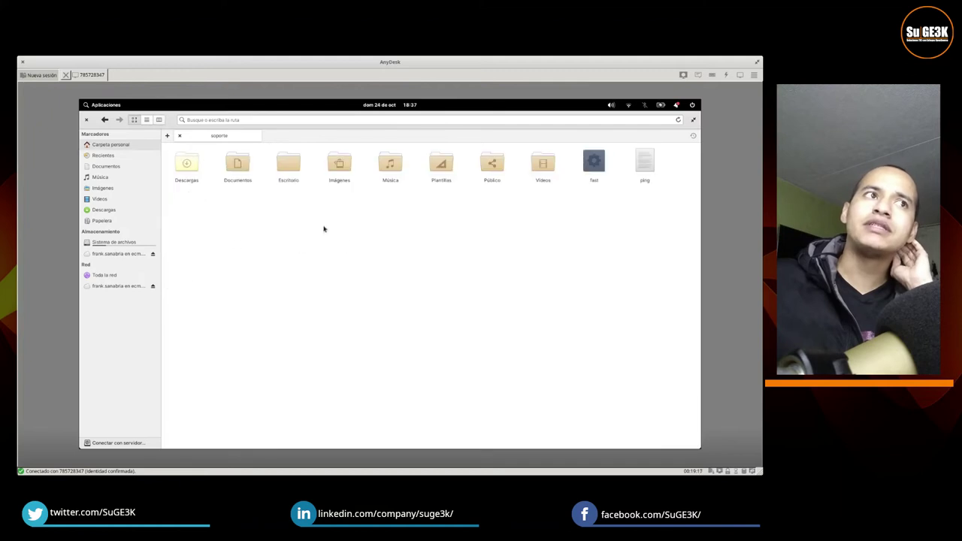
right_click(324, 229)
mouse_move(375, 250)
click(471, 250)
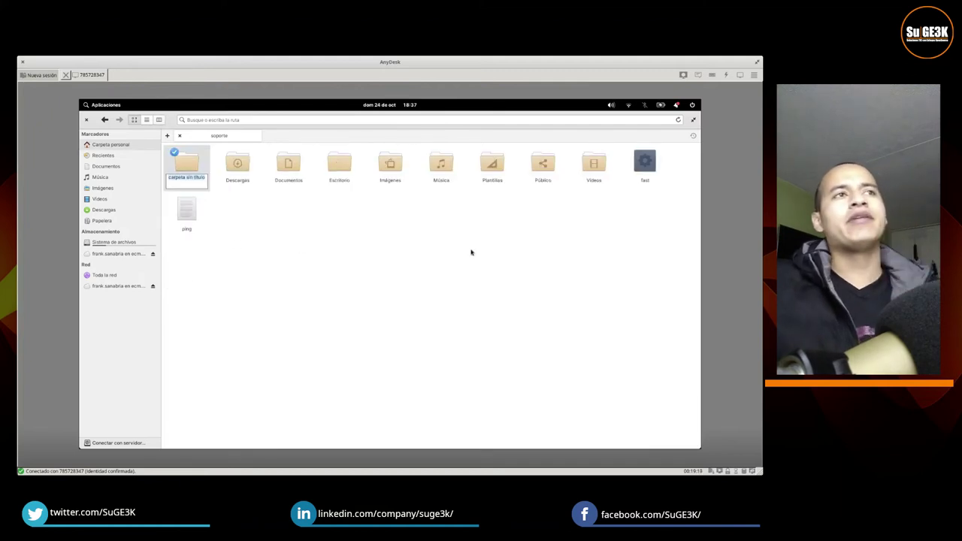
text(ABfresco)
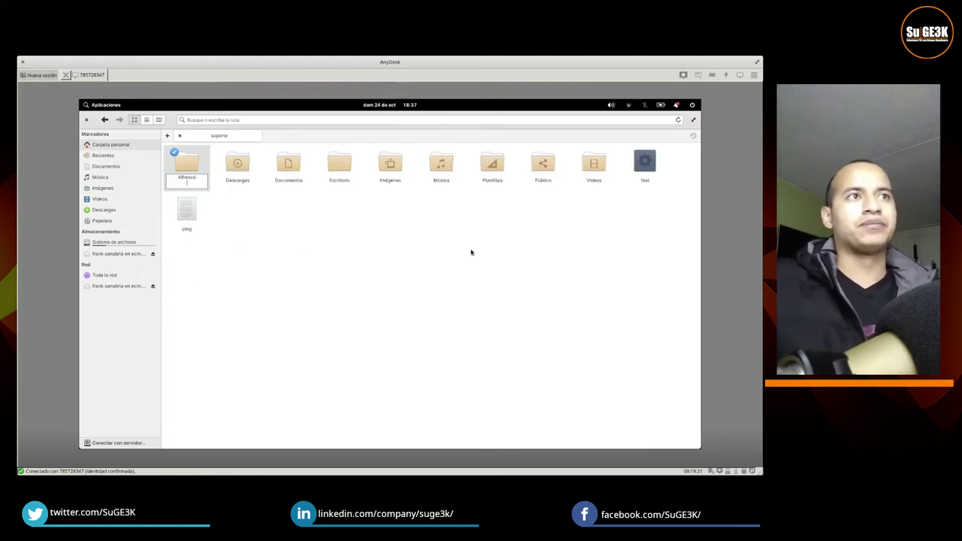
key(Return)
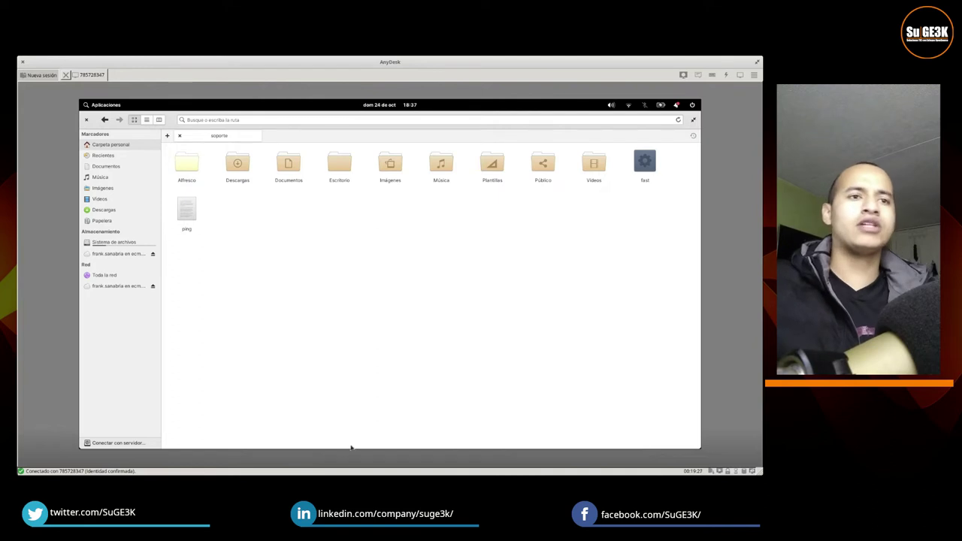
mouse_move(518, 447)
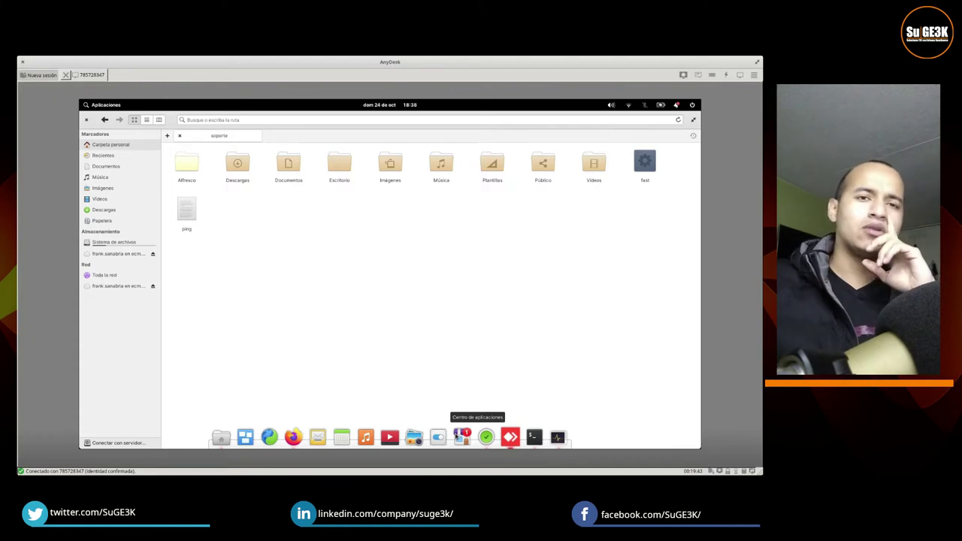
click(534, 437)
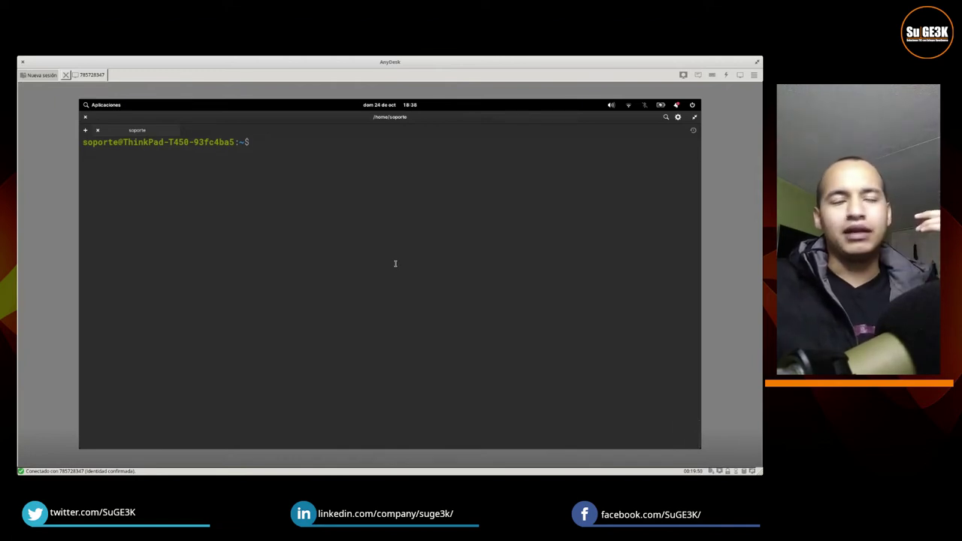
Step: Install rclone with sudo apt install rclone, dropping the stray trailing 'y'
text(sudo apt)
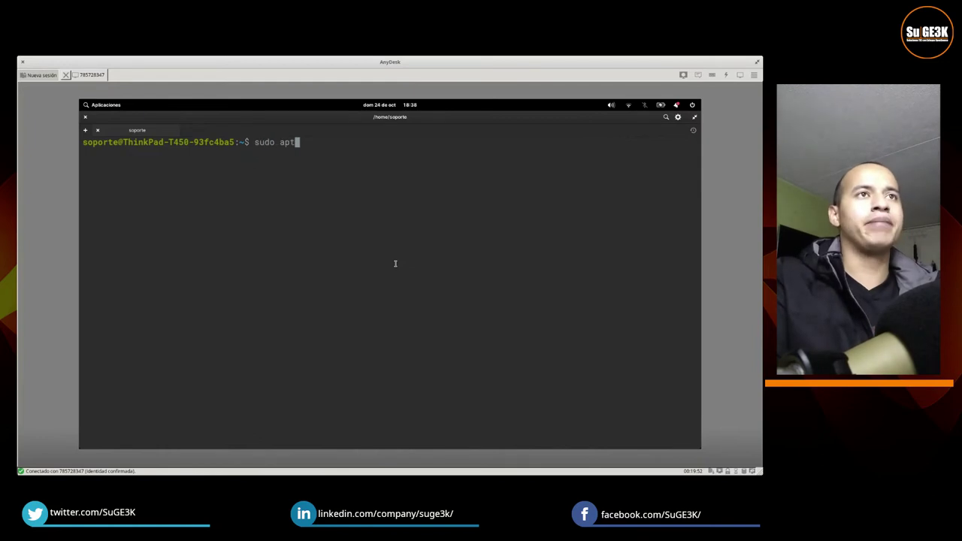
text( install rclone )
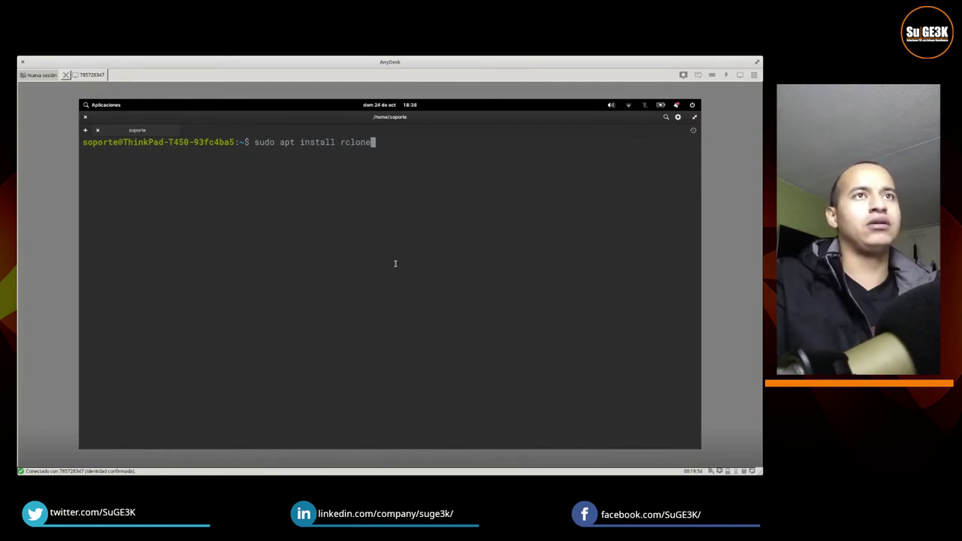
text(y)
key(Return)
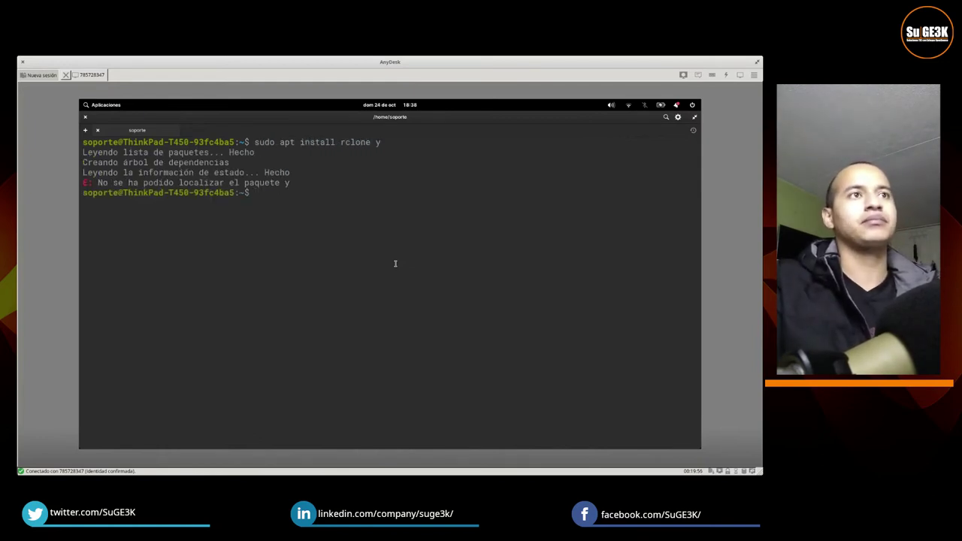
text(AD)
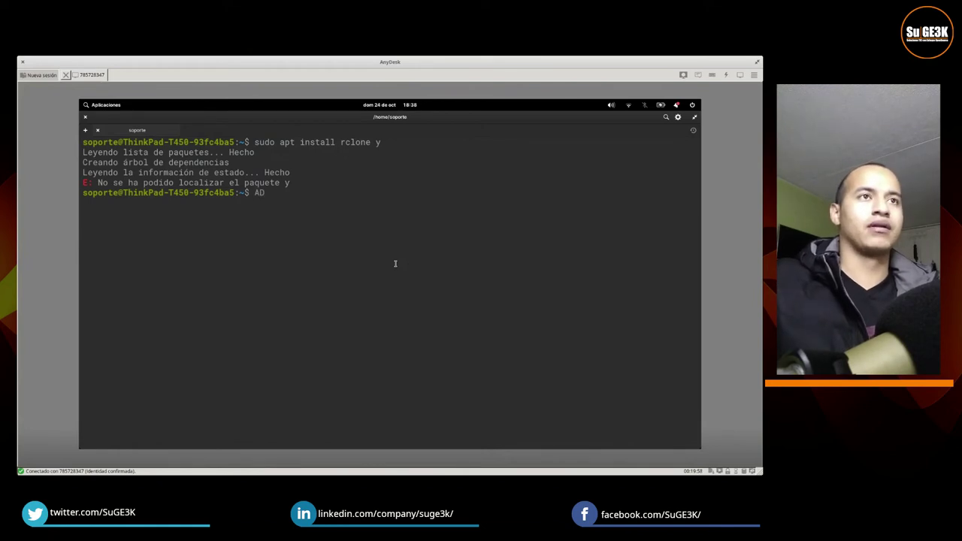
key(BackSpace)
key(BackSpace)
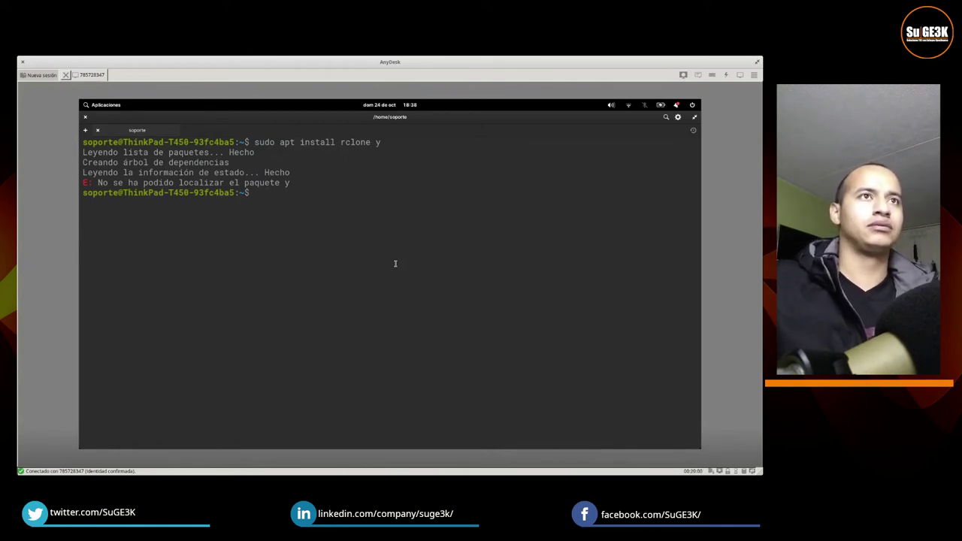
text(sudo apt i)
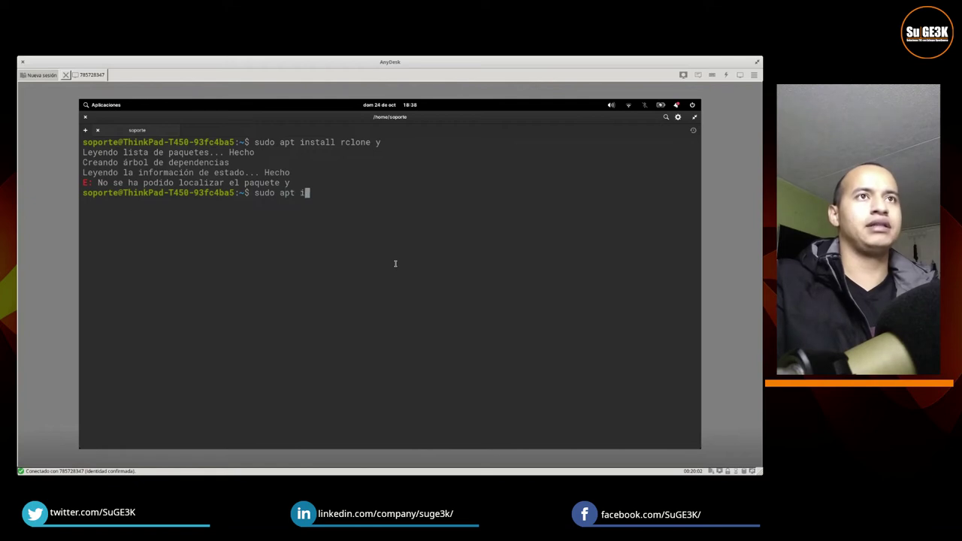
text(nstall rclone )
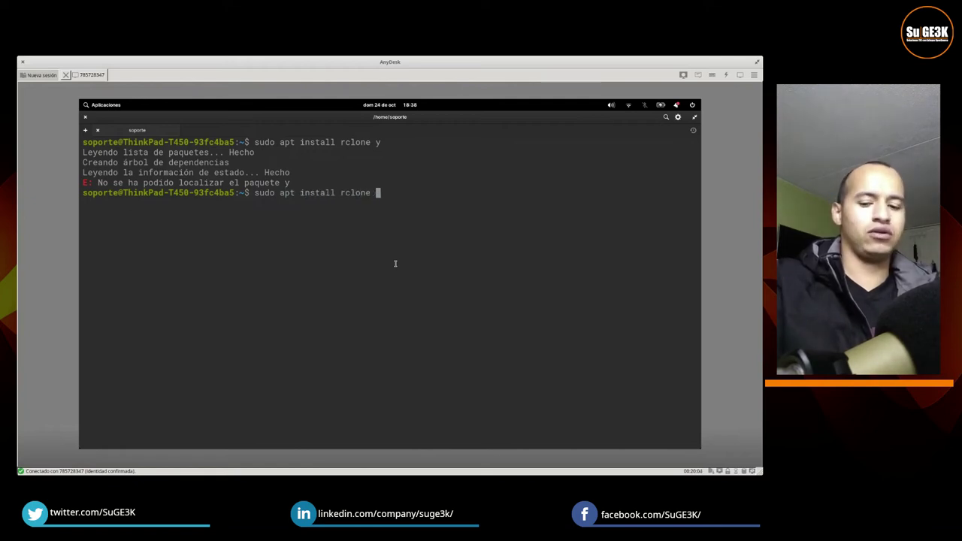
text(y)
key(BackSpace)
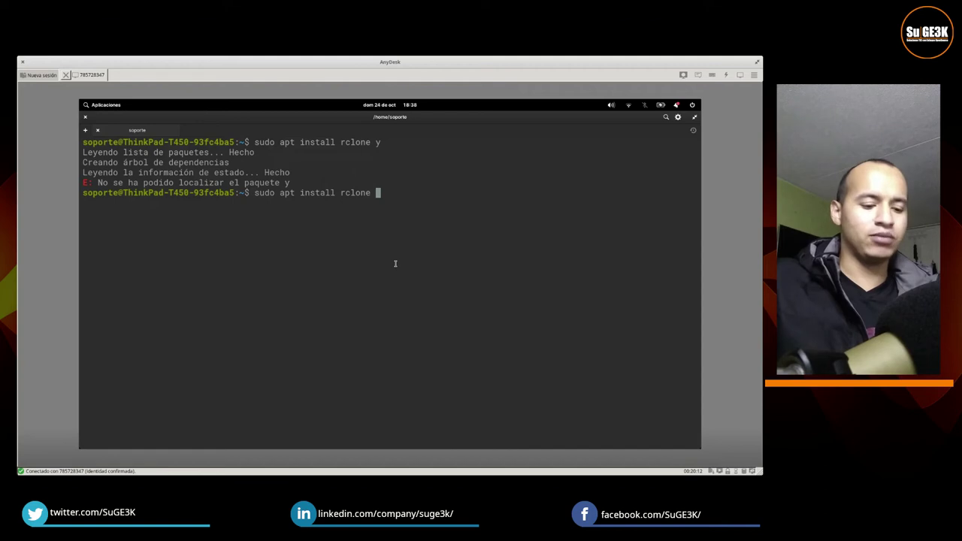
text(-)
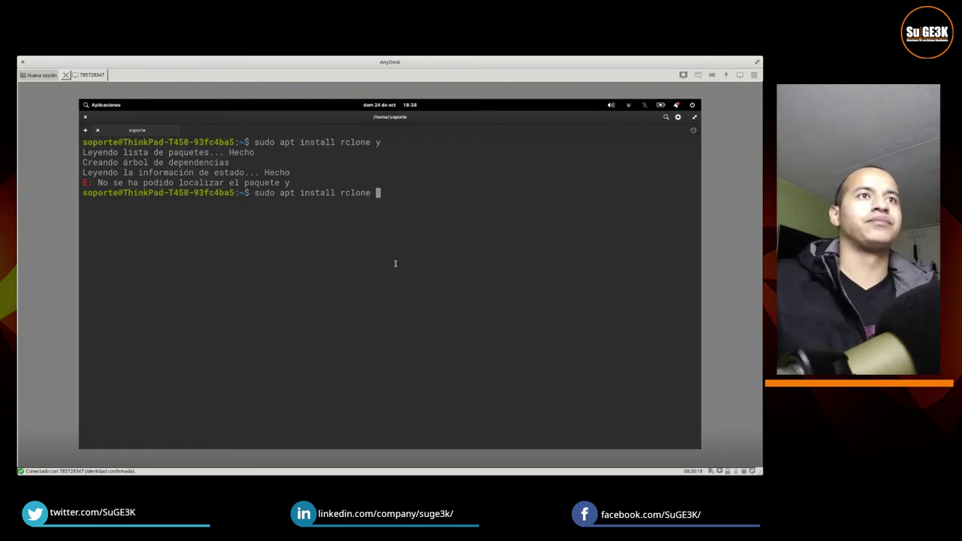
key(Return)
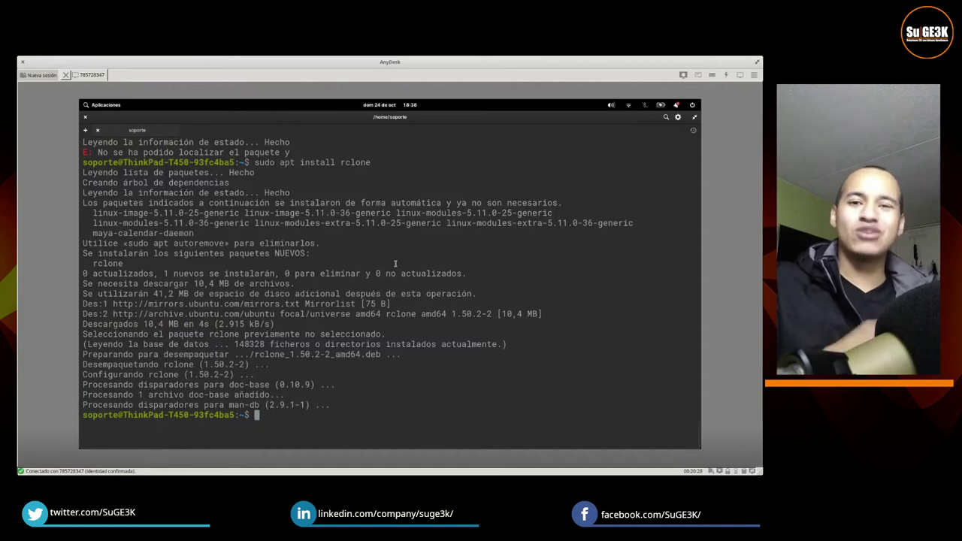
text(rclone)
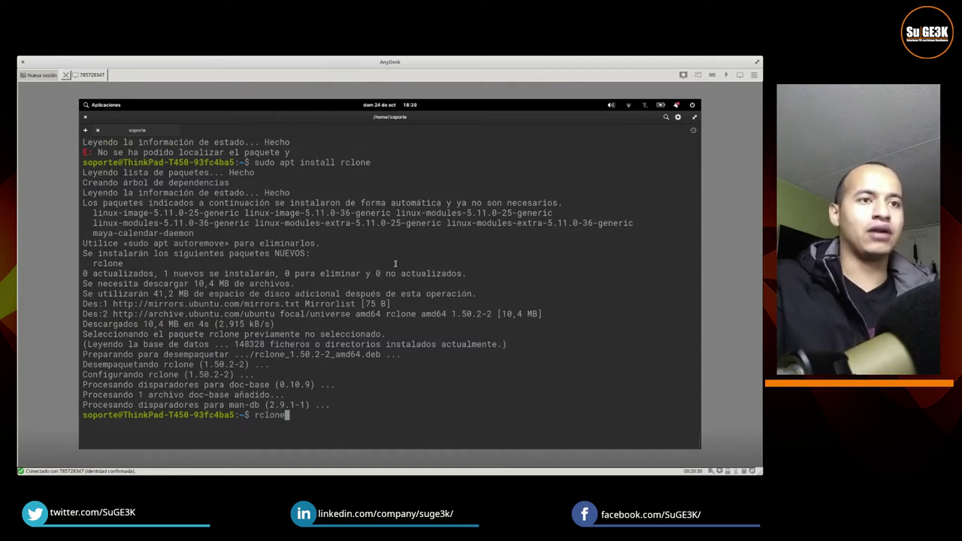
text( config)
key(Return)
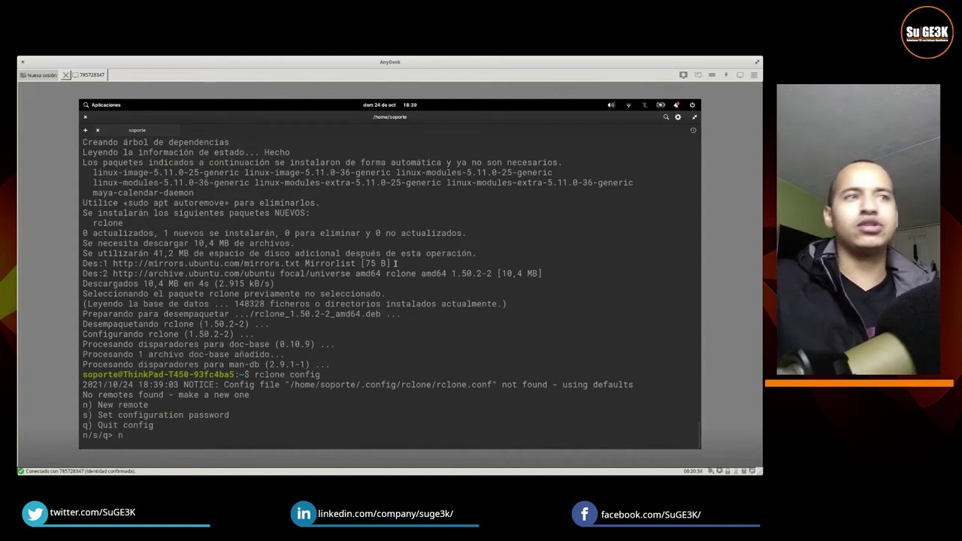
text(n)
key(ctrl+plus)
key(Return)
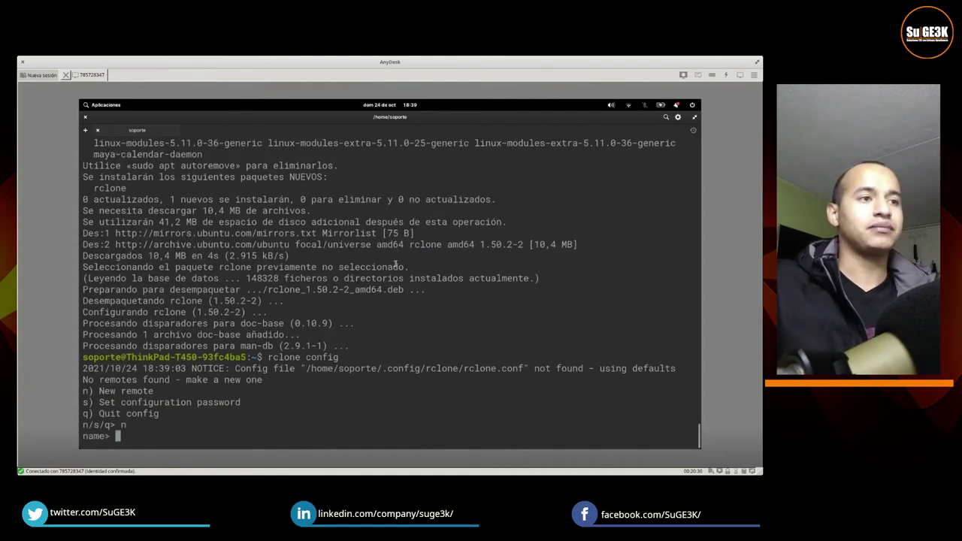
text(Alfresco)
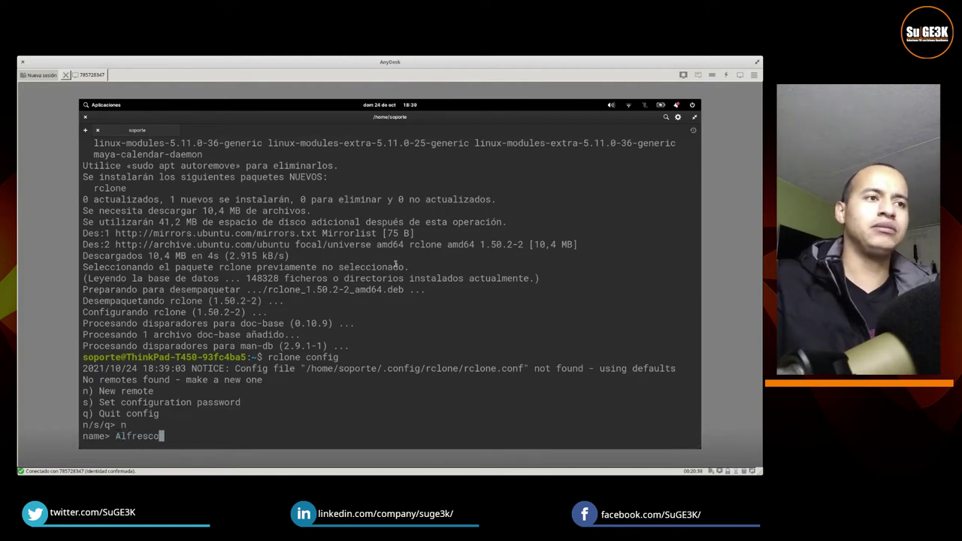
key(Return)
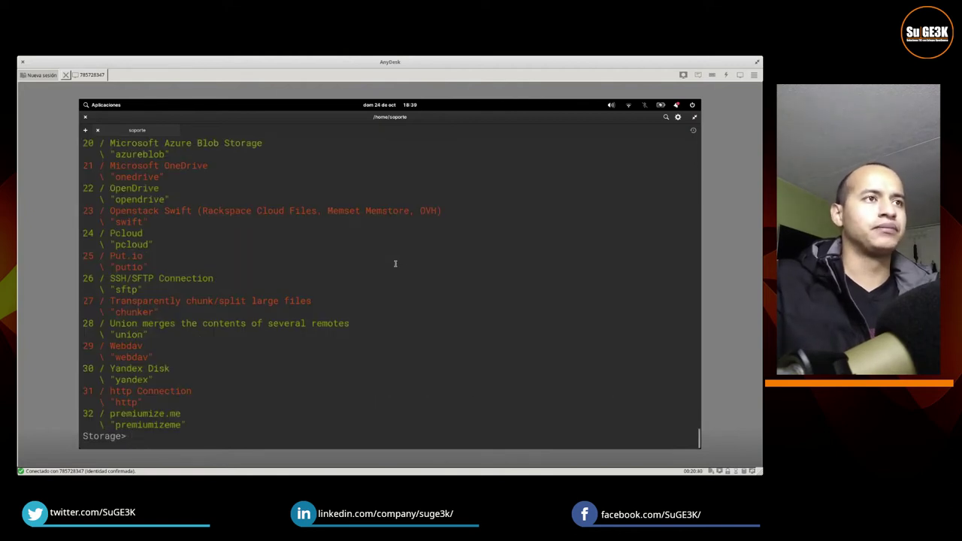
triple_click(110, 346)
drag(110, 346, 130, 353)
text(2)
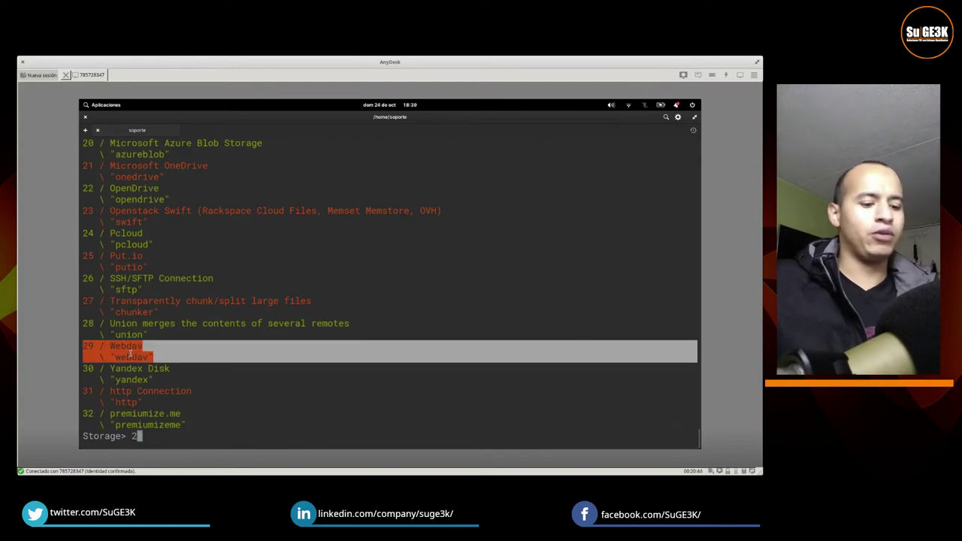
text(9)
key(Return)
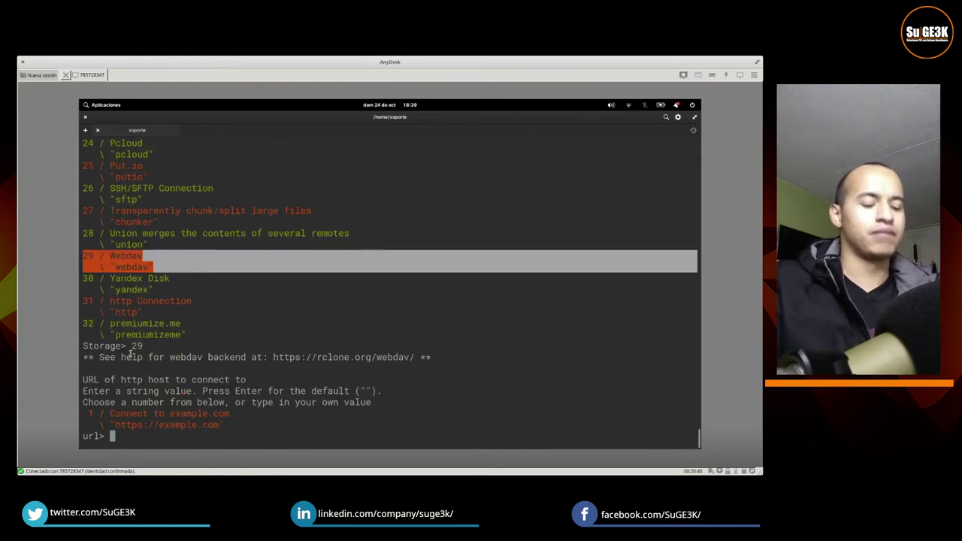
text(https:)
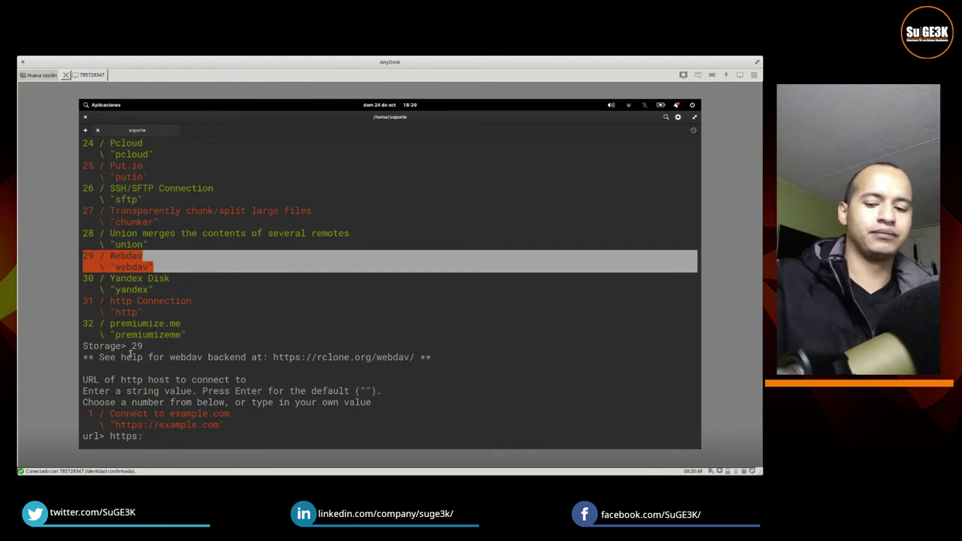
text(//ecm)
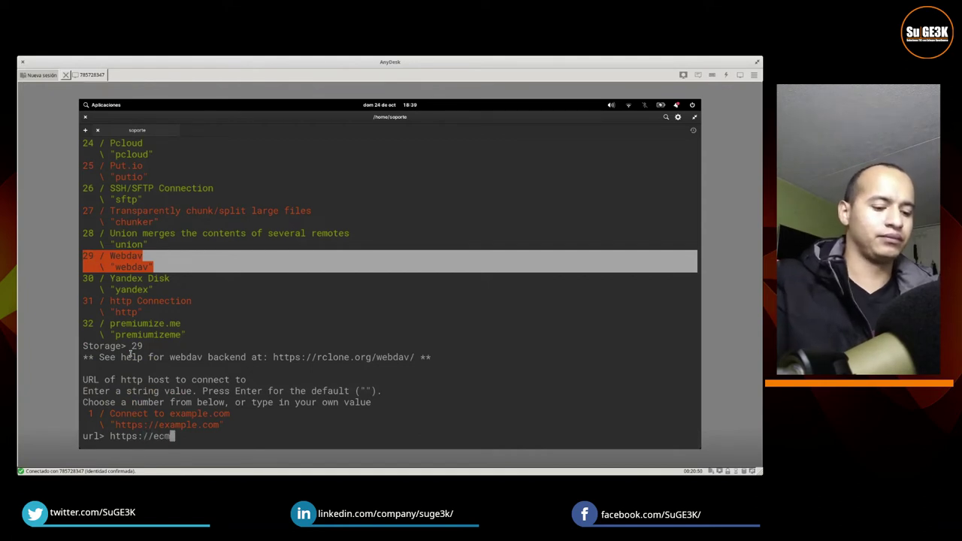
text(.sugeek.co)
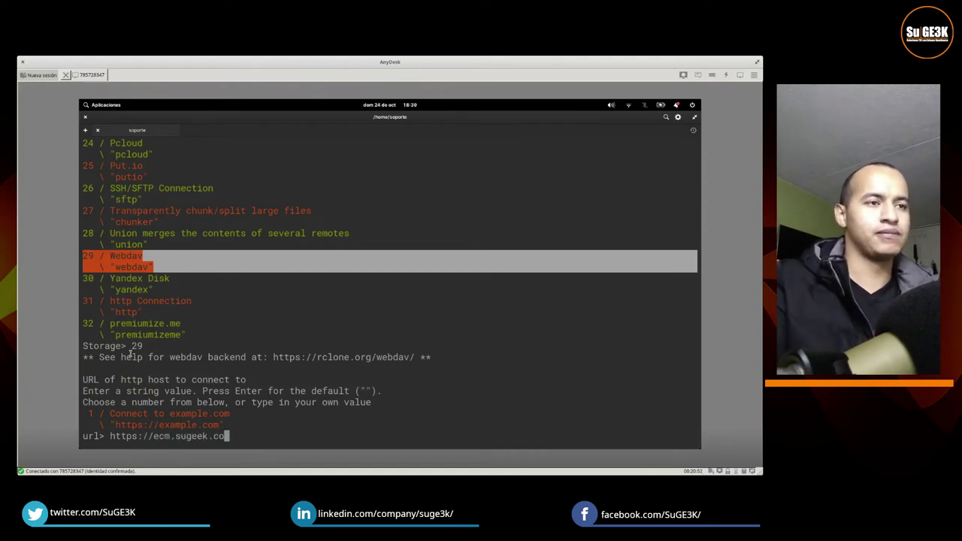
key(Return)
Step: Choose vendor 4 (other), enter the account user name and password, skip advanced options, save, and quit
text(4)
key(Return)
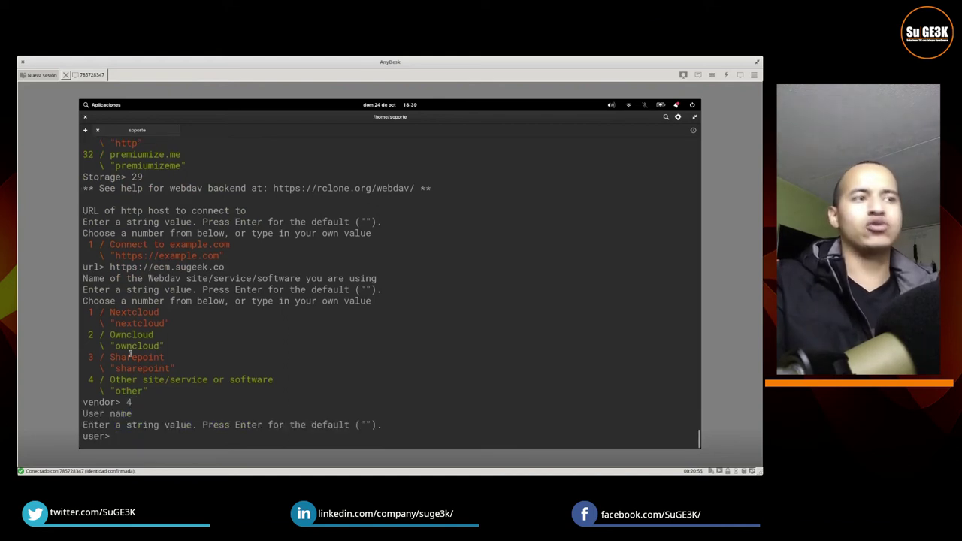
key(Return)
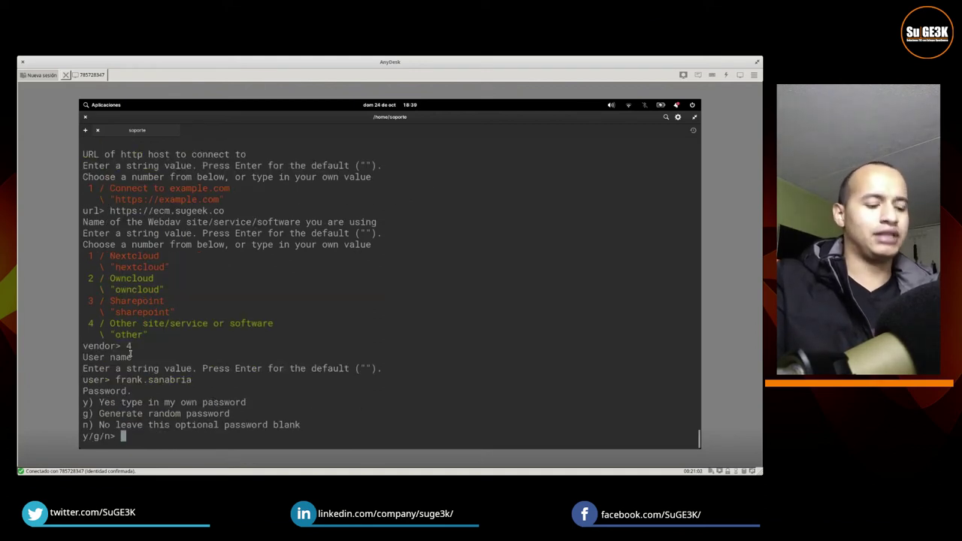
text(y)
key(Return)
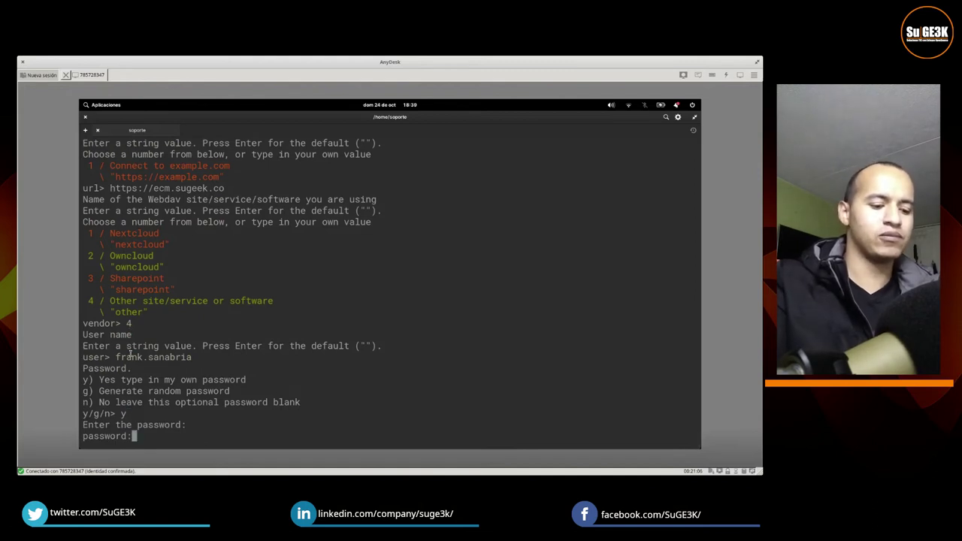
key(Return)
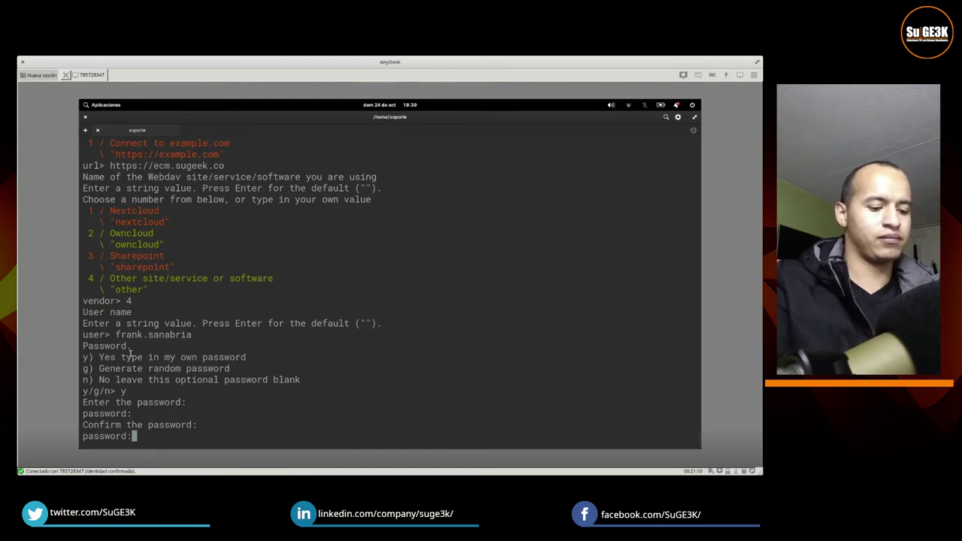
key(Return)
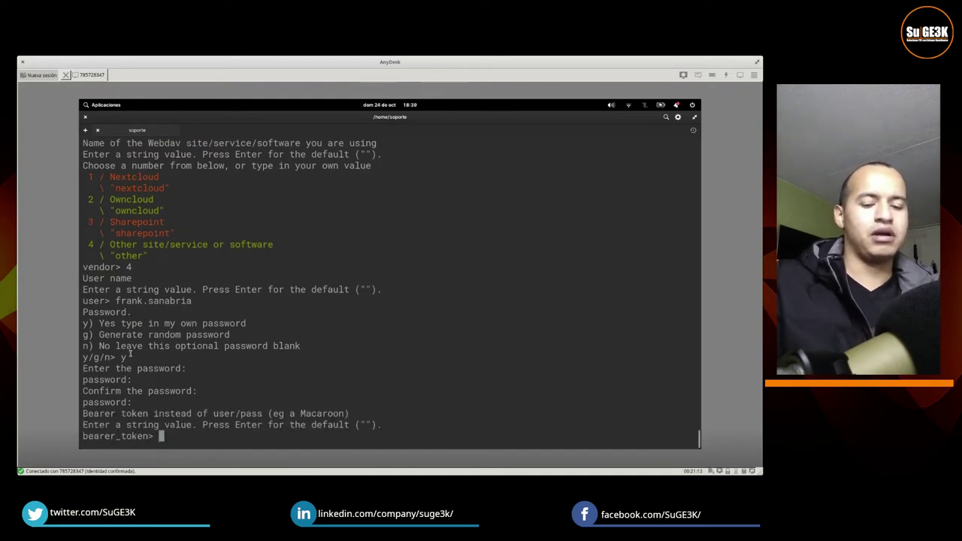
key(Return)
text(n)
key(Return)
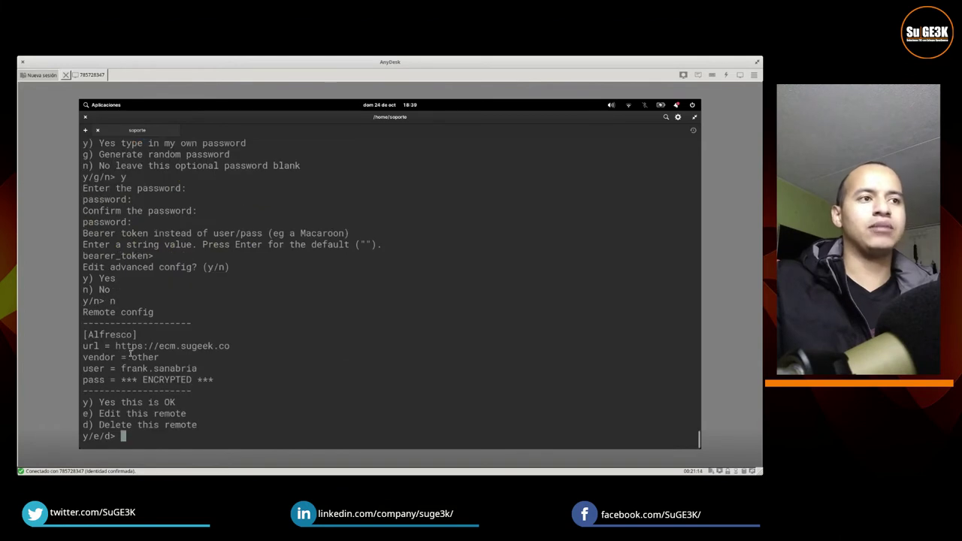
text(y)
key(Return)
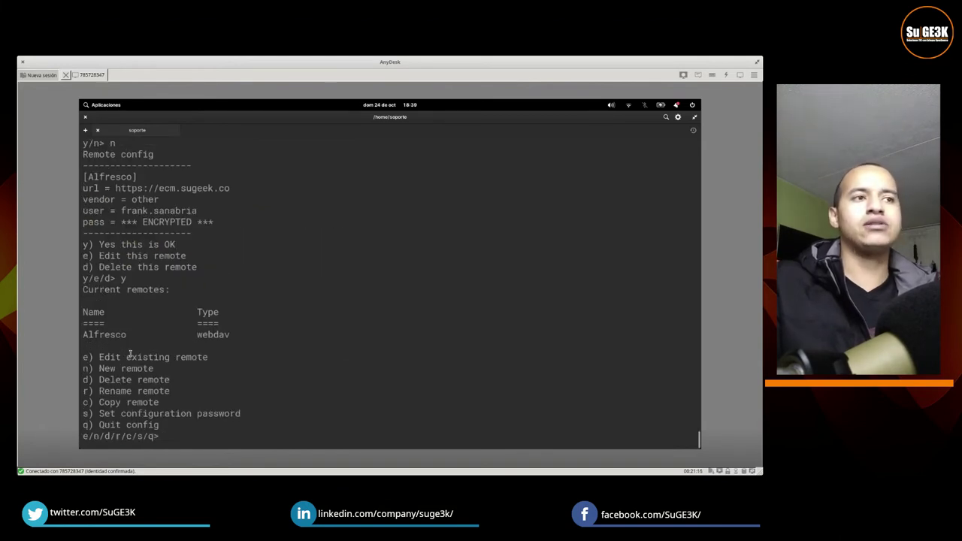
text(q)
key(Return)
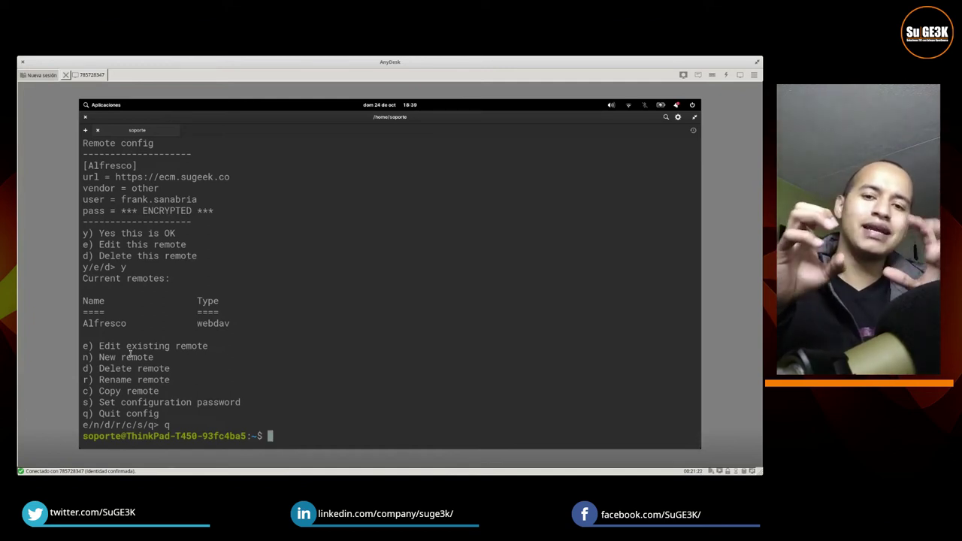
Step: Type rclone --vfs-cache-mode full mount Alfresco: Alfresco/ at the prompt without running it
text(clone)
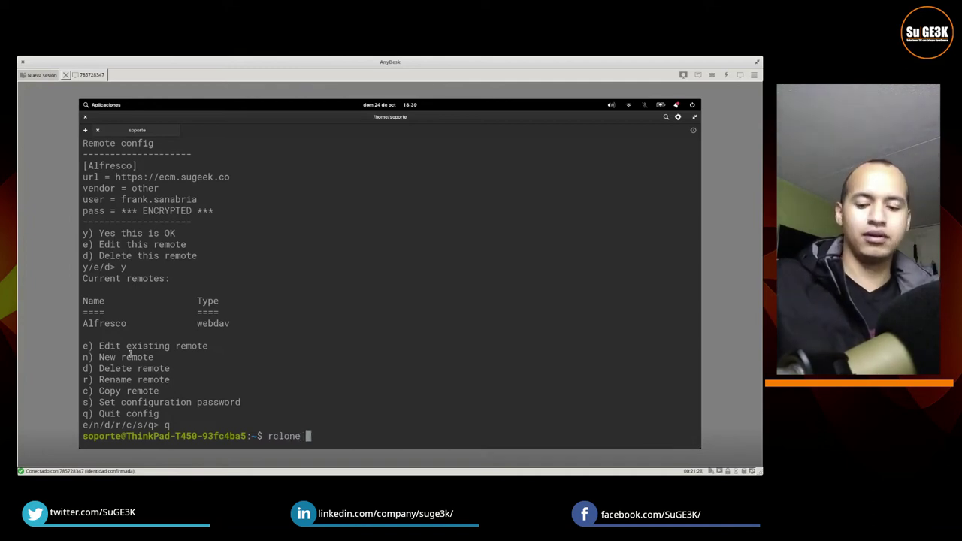
text(--)
key(BackSpace)
key(BackSpace)
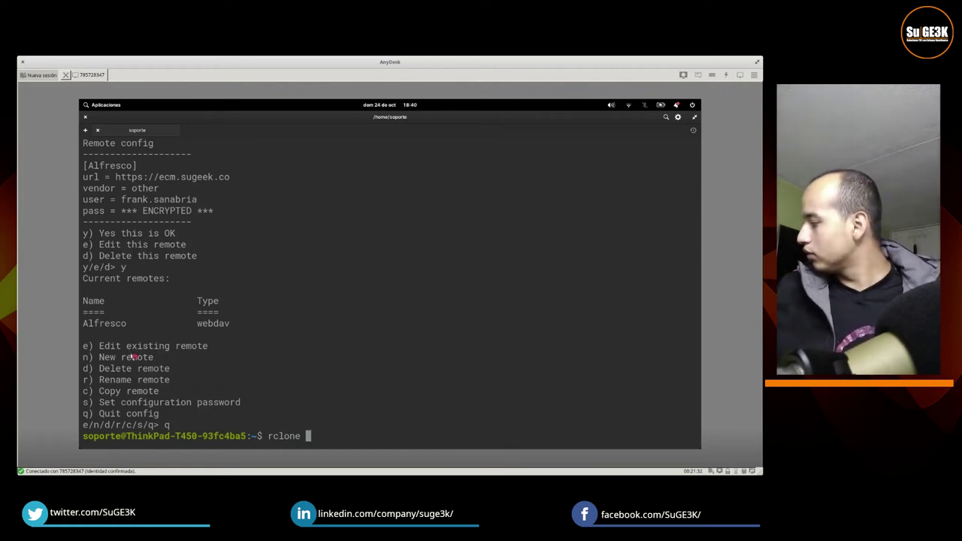
text(-)
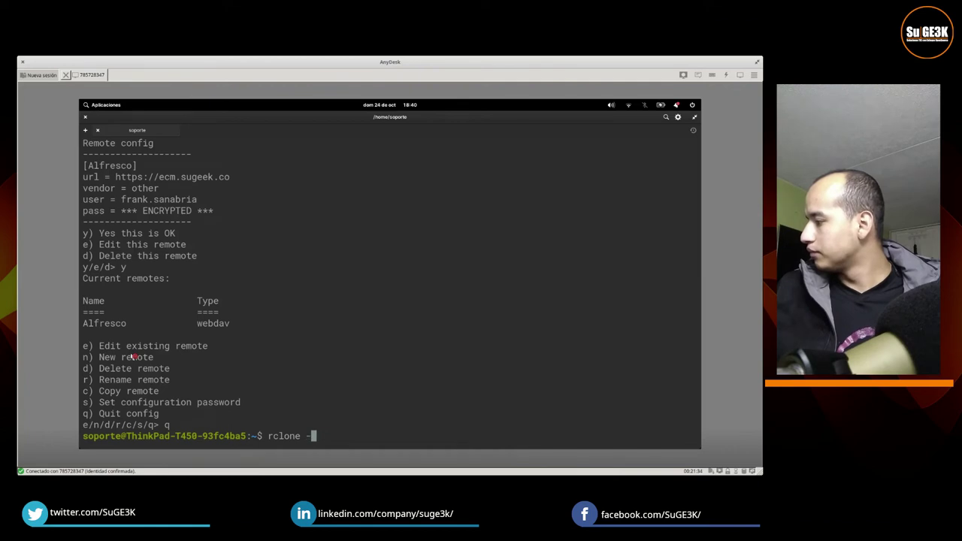
text(-)
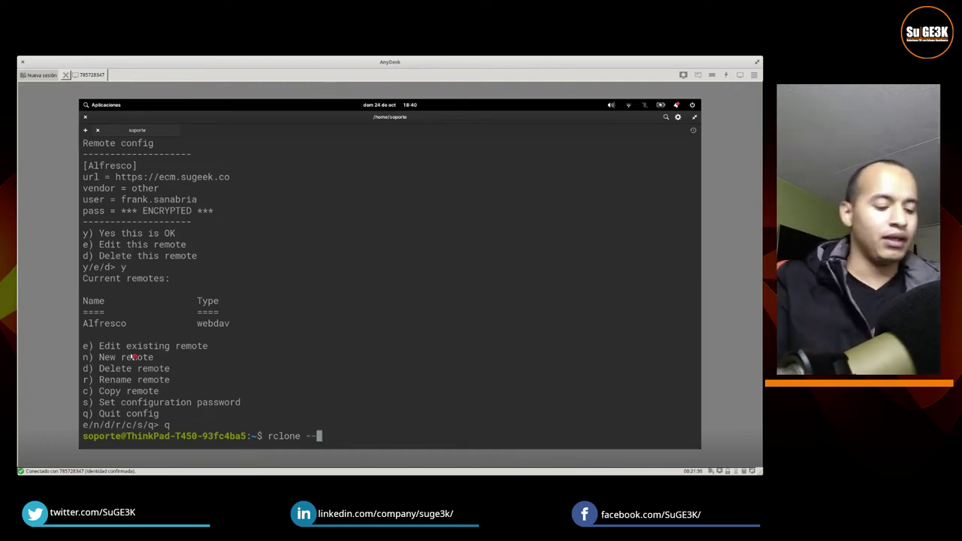
text(v)
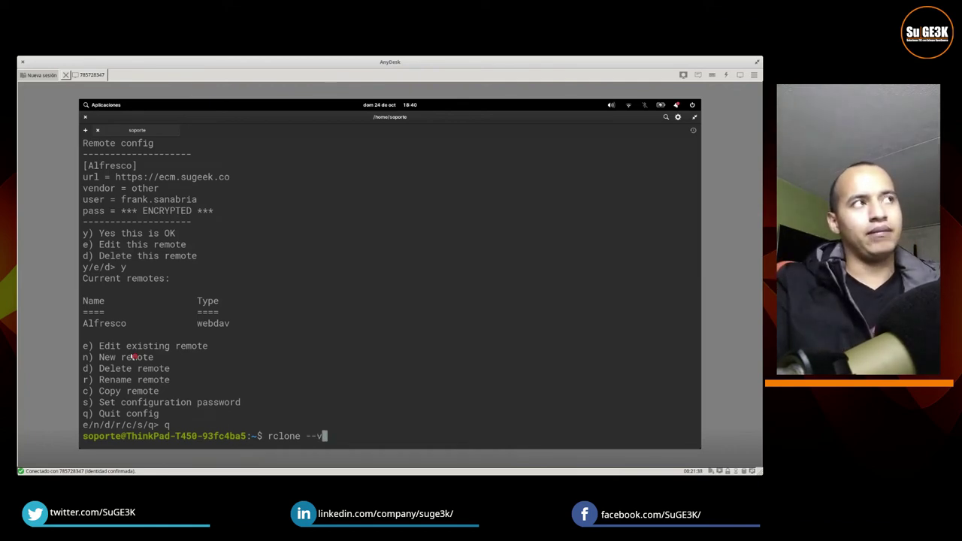
text(fs)
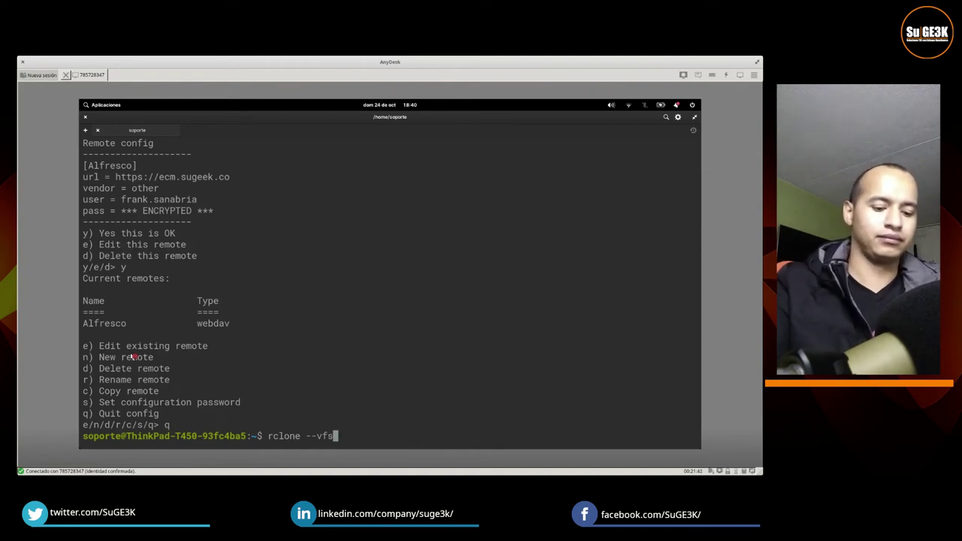
text(-cache)
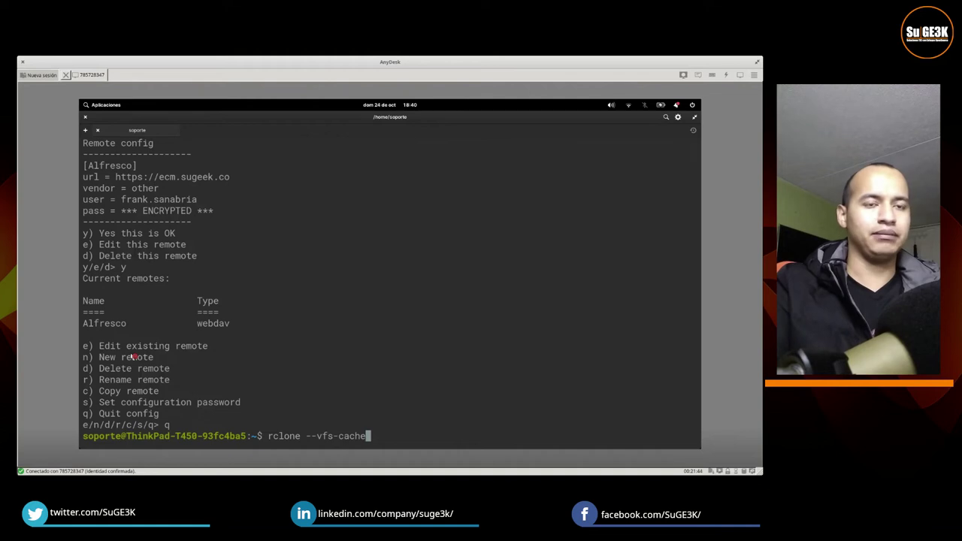
text(-mo)
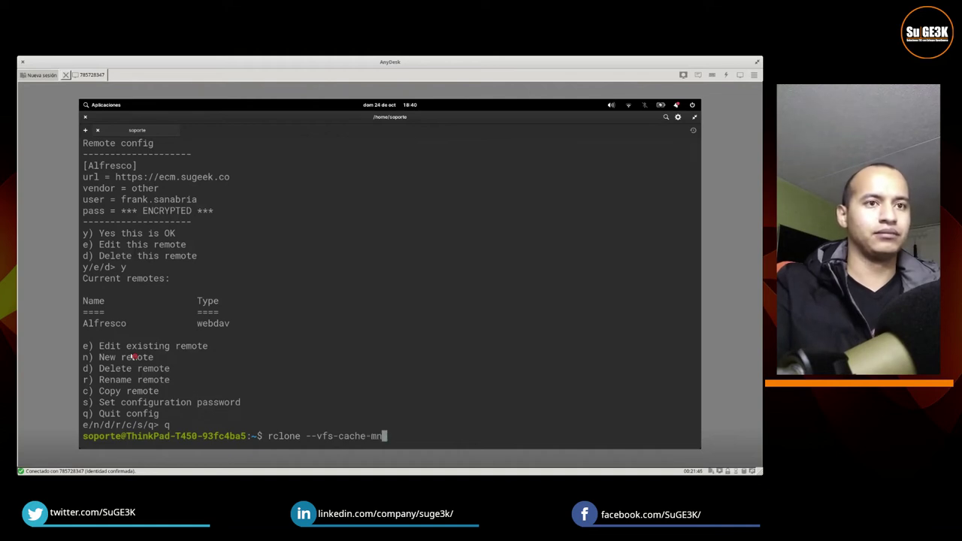
text(de full)
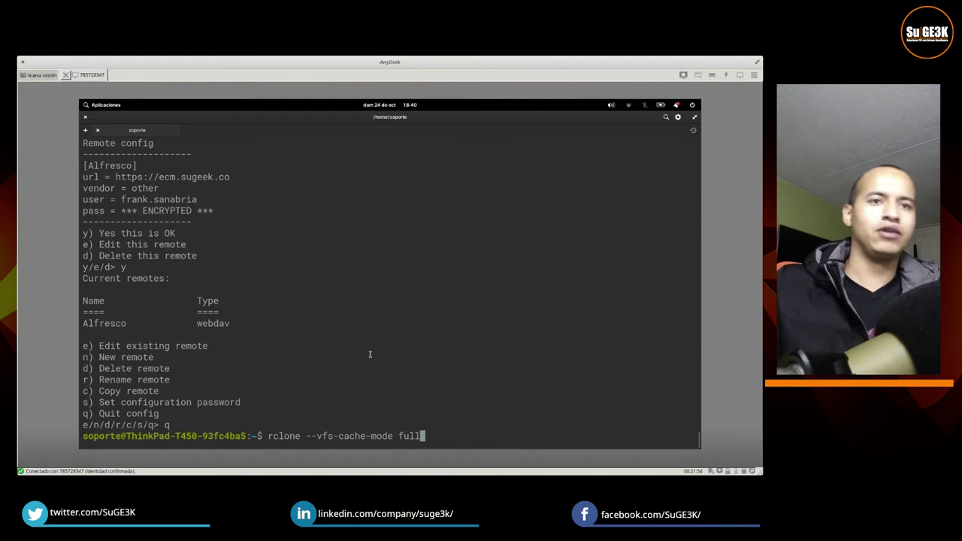
text(m)
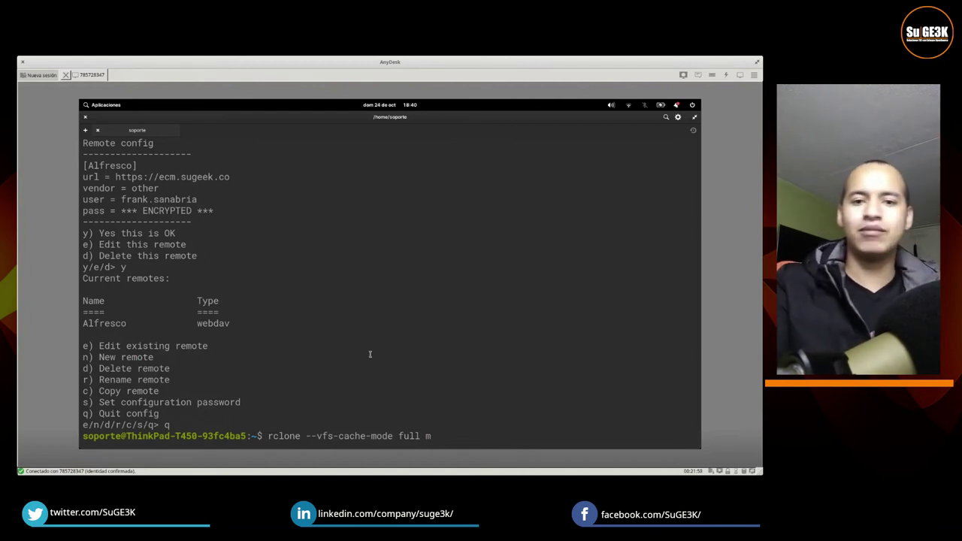
text(ount Al)
key(Tab)
text(Al)
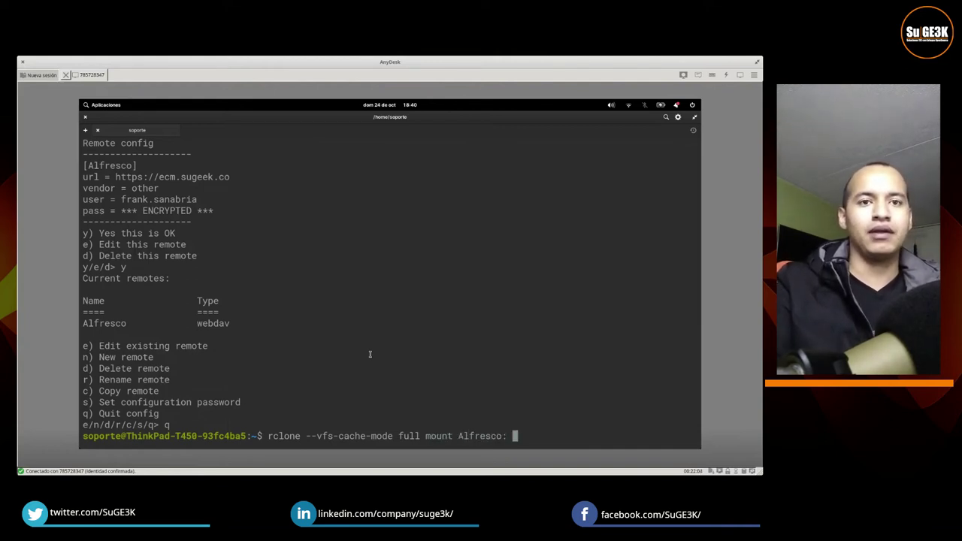
key(Tab)
key(BackSpace)
text(/)
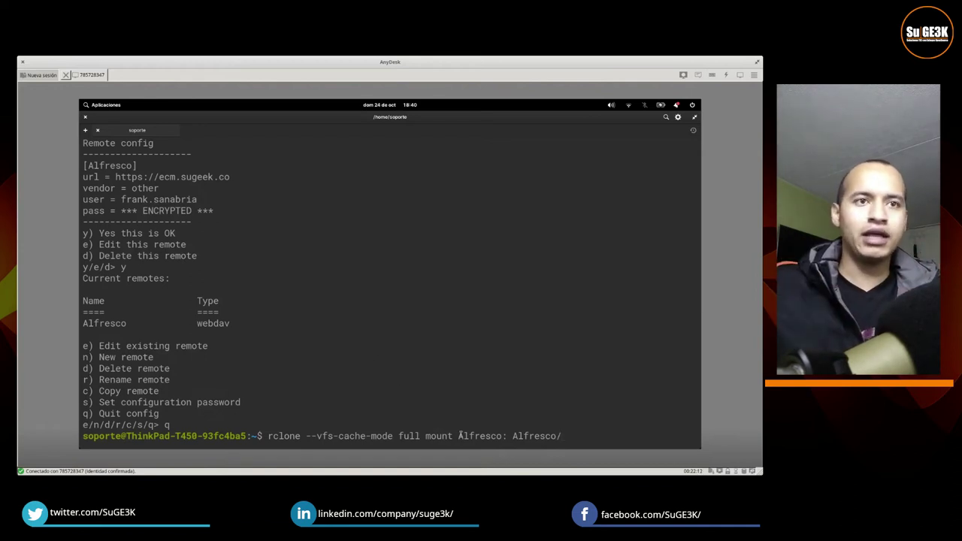
Step: Review the saved rclone config and run the Alfresco mount command
double_click(462, 435)
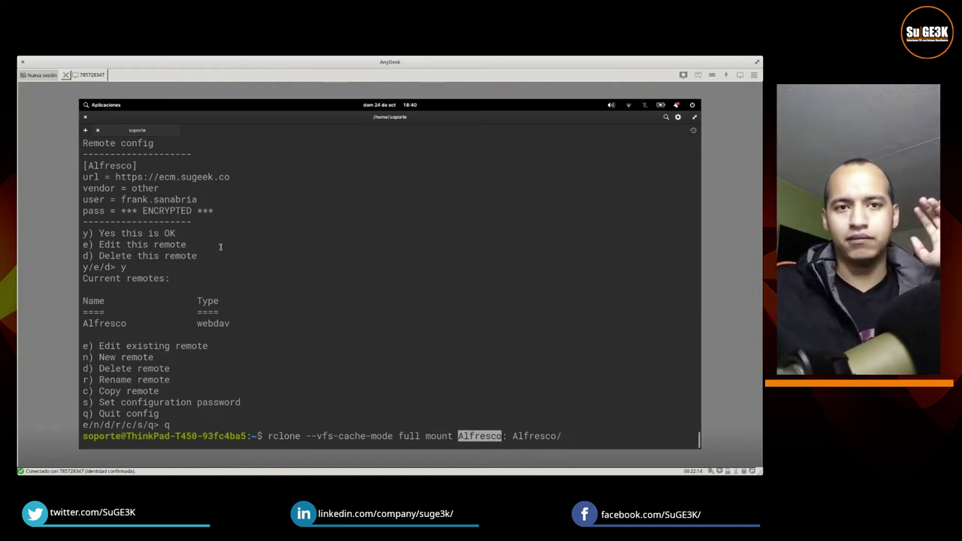
scroll(221, 247, up, 6)
scroll(209, 235, up, 3)
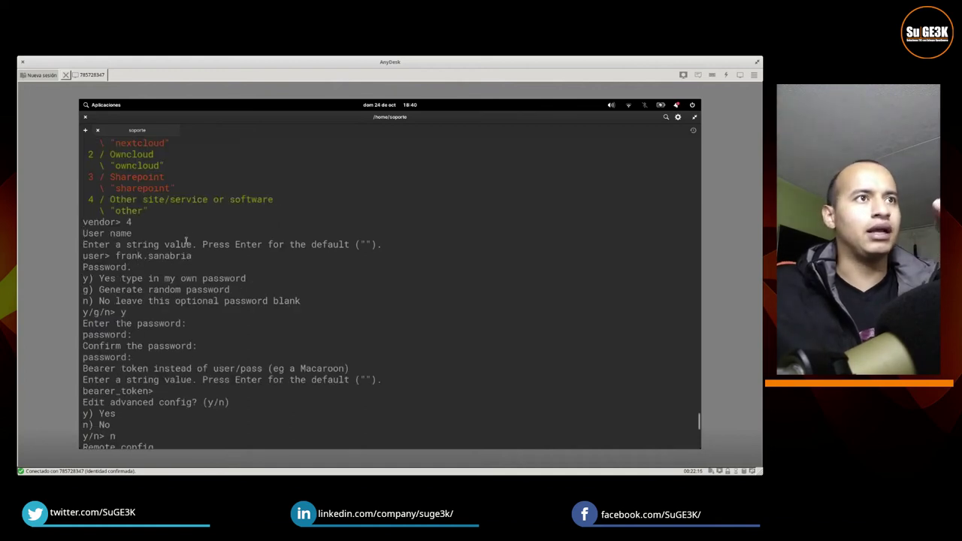
scroll(182, 255, up, 11)
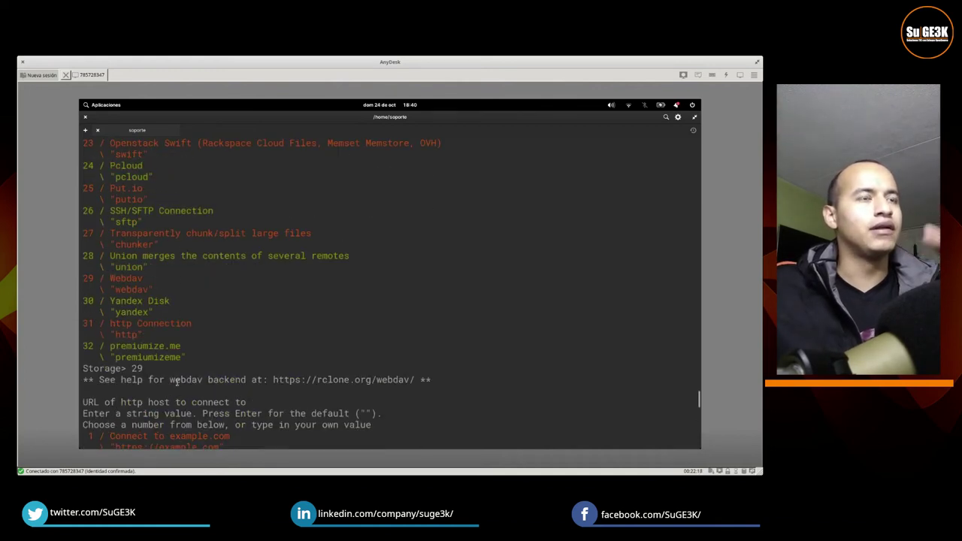
scroll(177, 381, up, 2)
scroll(177, 382, down, 15)
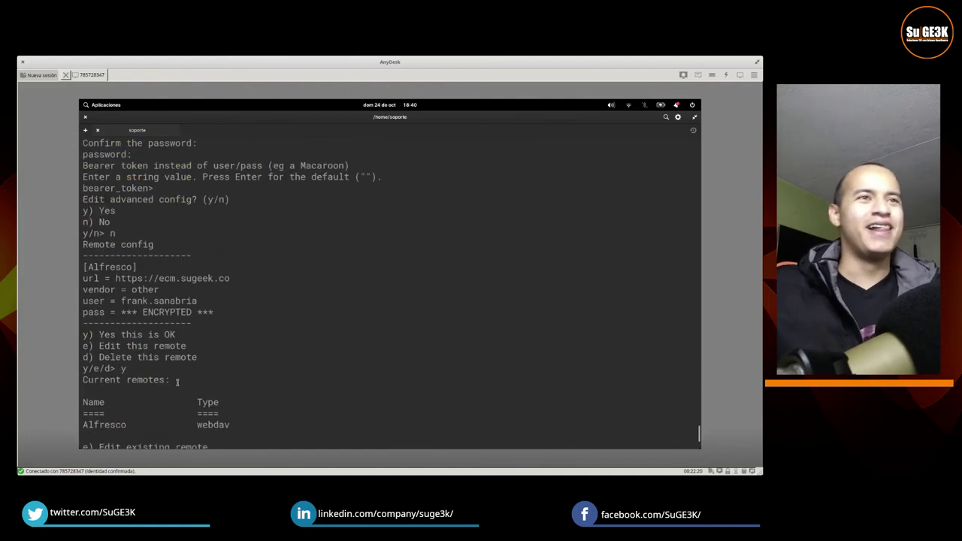
key(Return)
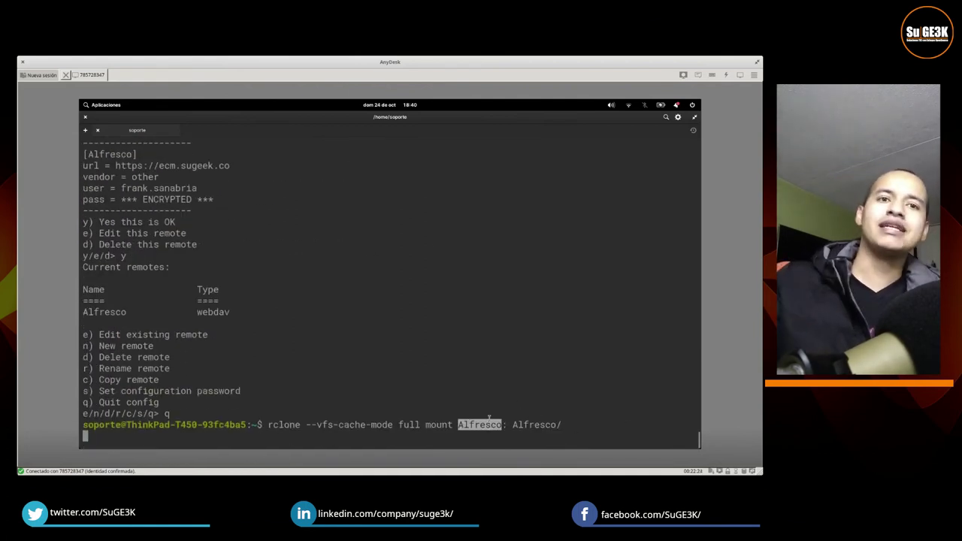
Step: Open Files from the dock to see the home folder with Alfresco mounted
drag(458, 425, 562, 426)
click(516, 424)
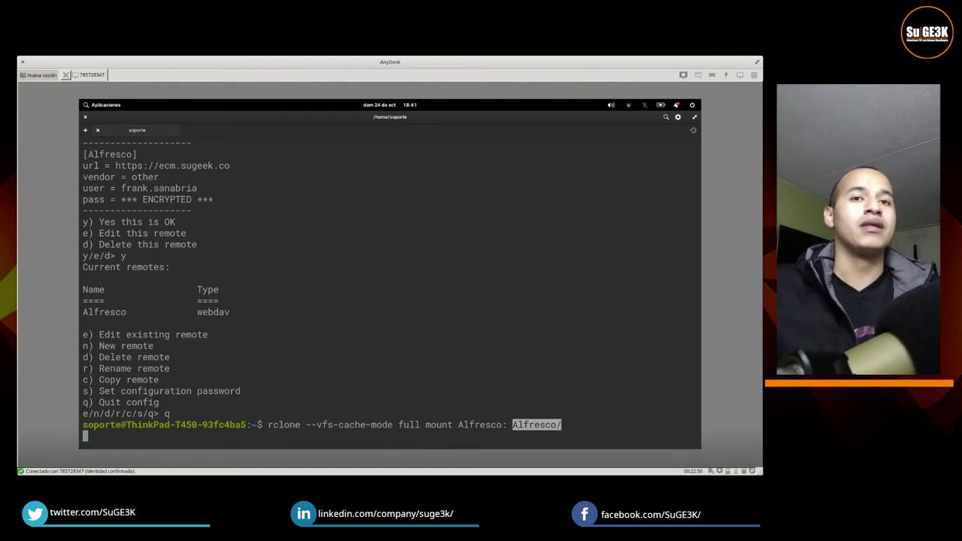
click(221, 438)
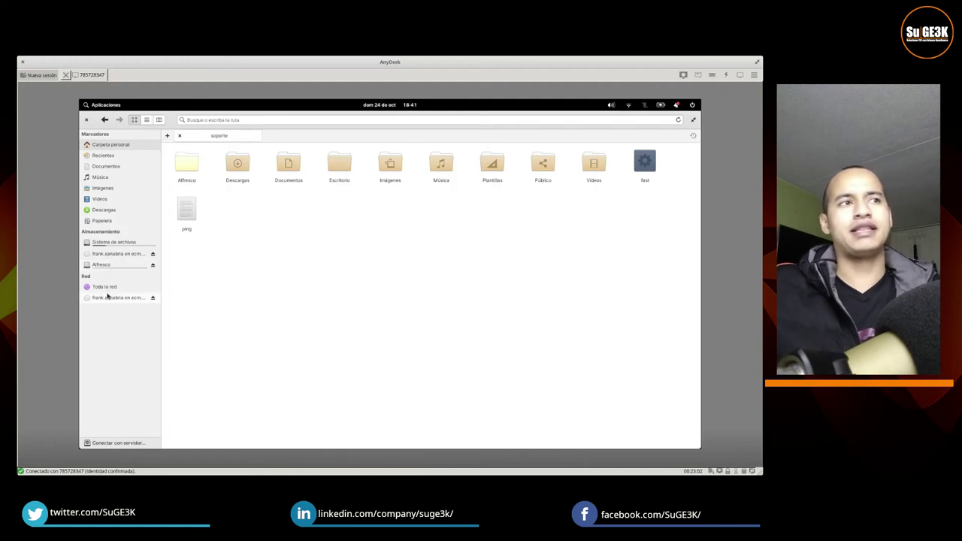
Step: Browse the DAVS share into alfresco › webdav, then eject that network share
click(107, 297)
click(183, 168)
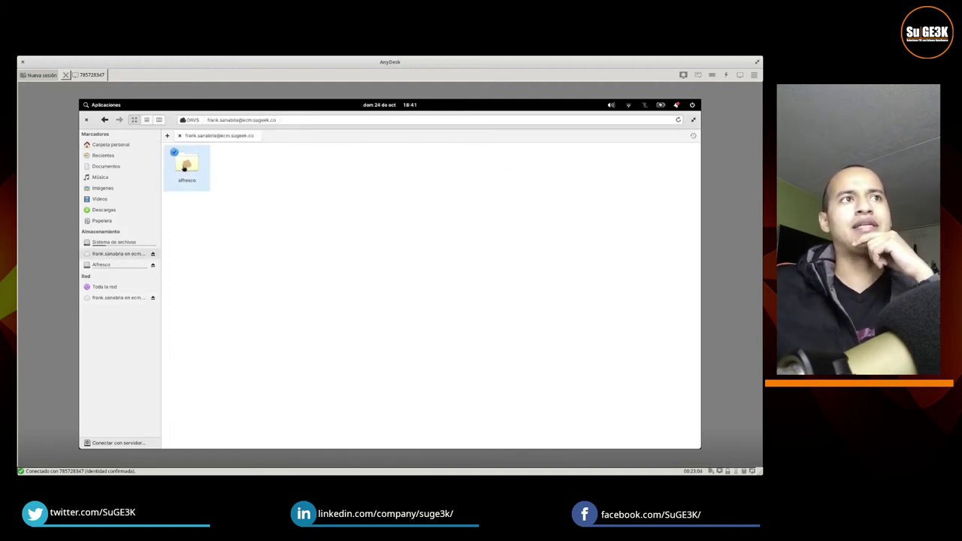
double_click(183, 168)
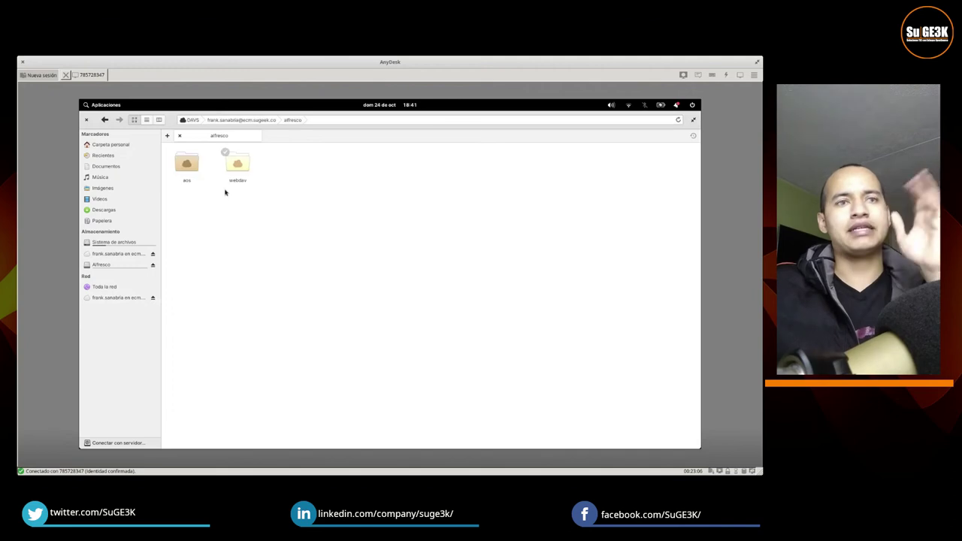
double_click(233, 165)
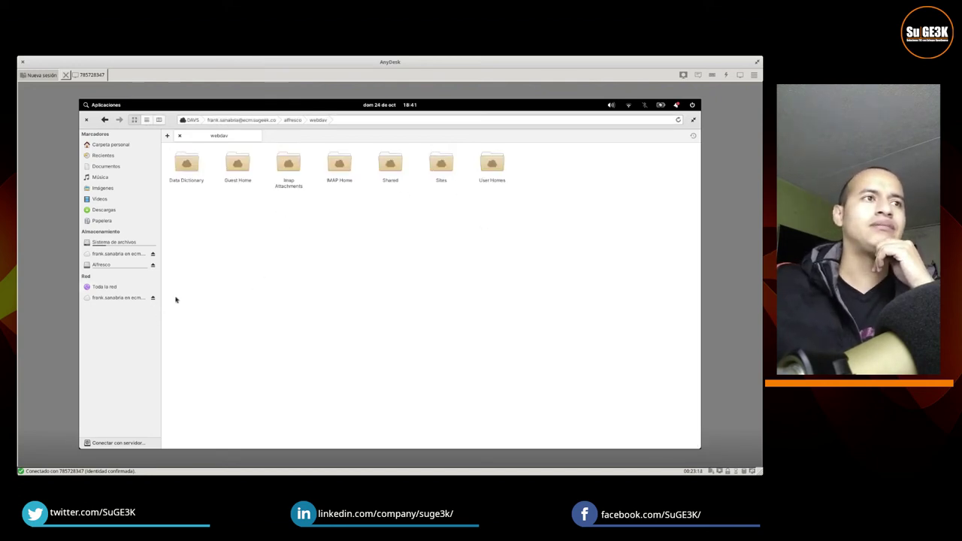
click(153, 298)
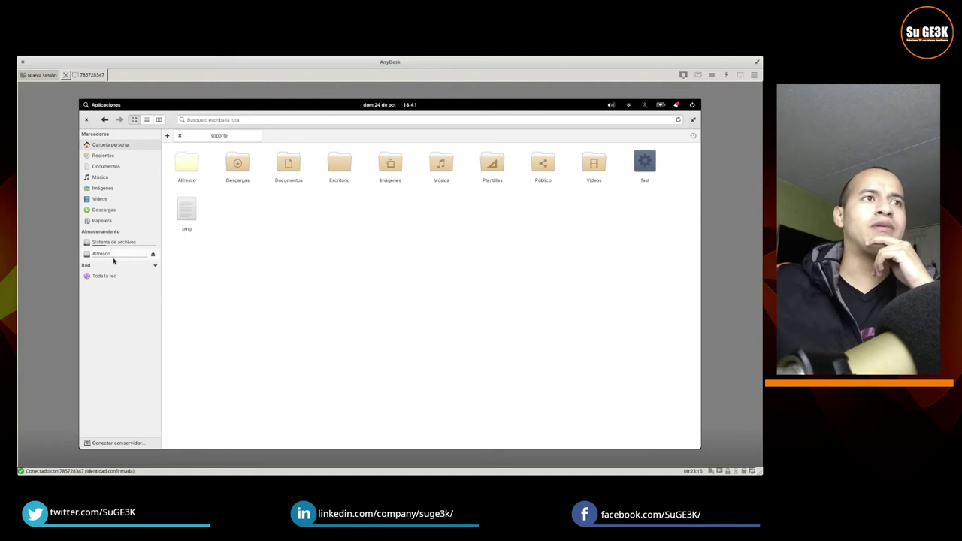
Step: Open the rclone-mounted Alfresco drive and descend through alfresco, webdav, Sites, intranet to documentLibrary
click(106, 254)
click(193, 175)
click(230, 159)
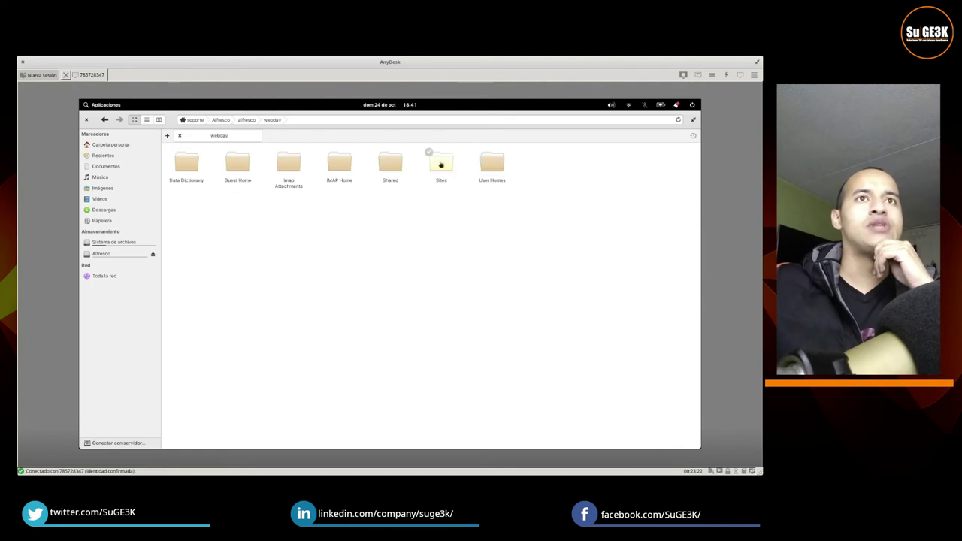
click(442, 161)
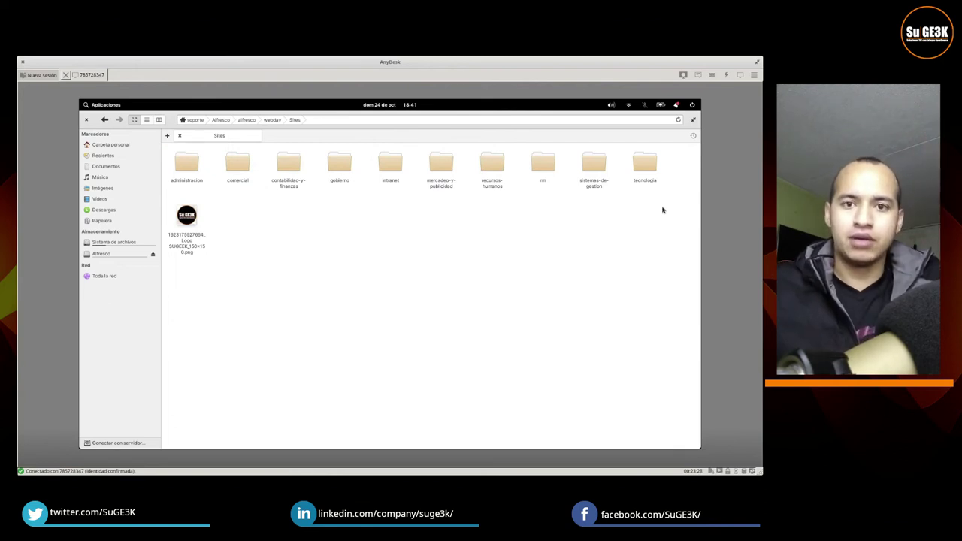
click(385, 172)
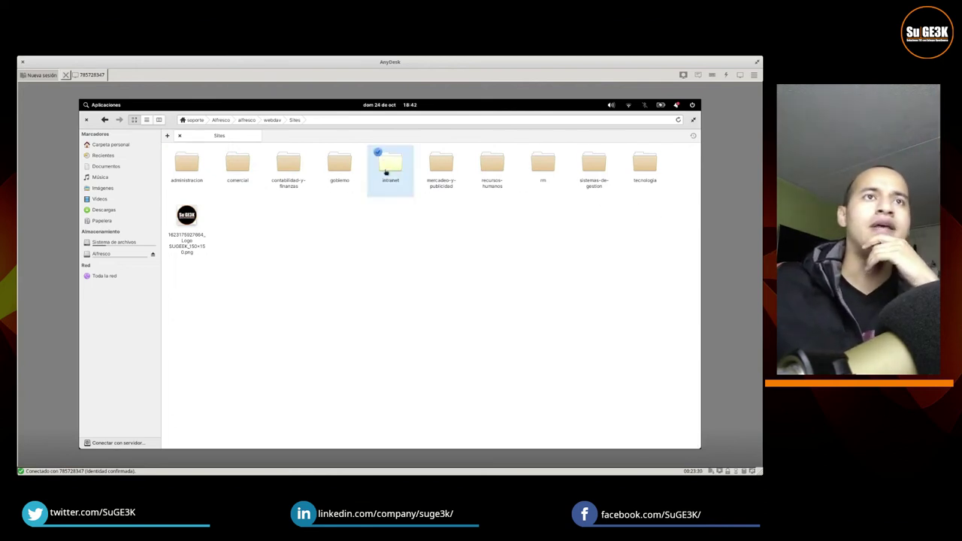
double_click(386, 172)
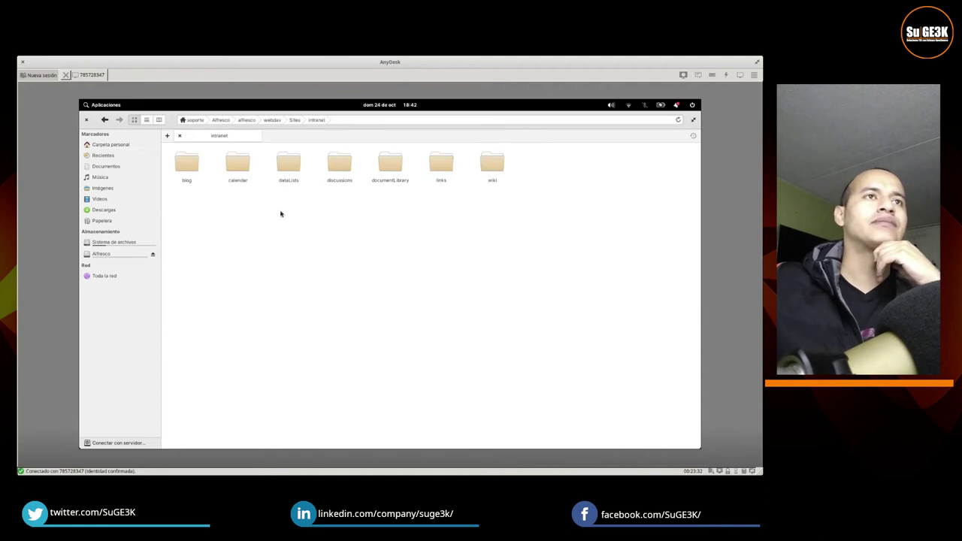
double_click(406, 191)
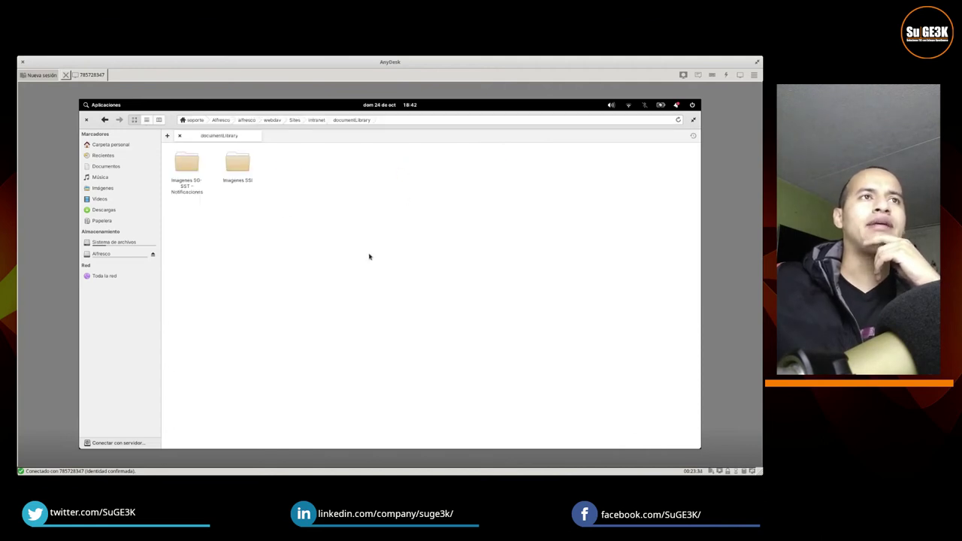
click(245, 162)
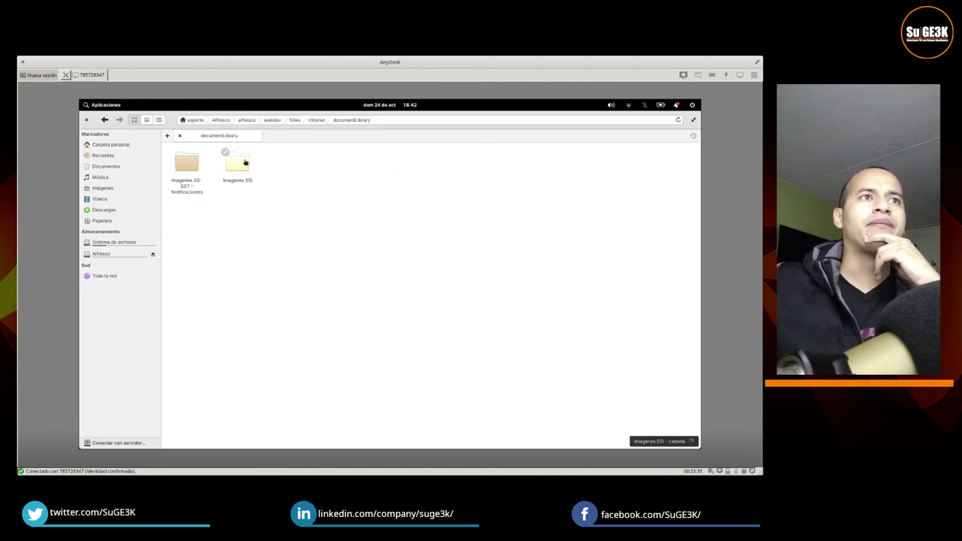
Step: Bookmark the documentLibrary folder and try renaming the bookmark to 'Alfresco Intranet'
right_click(342, 203)
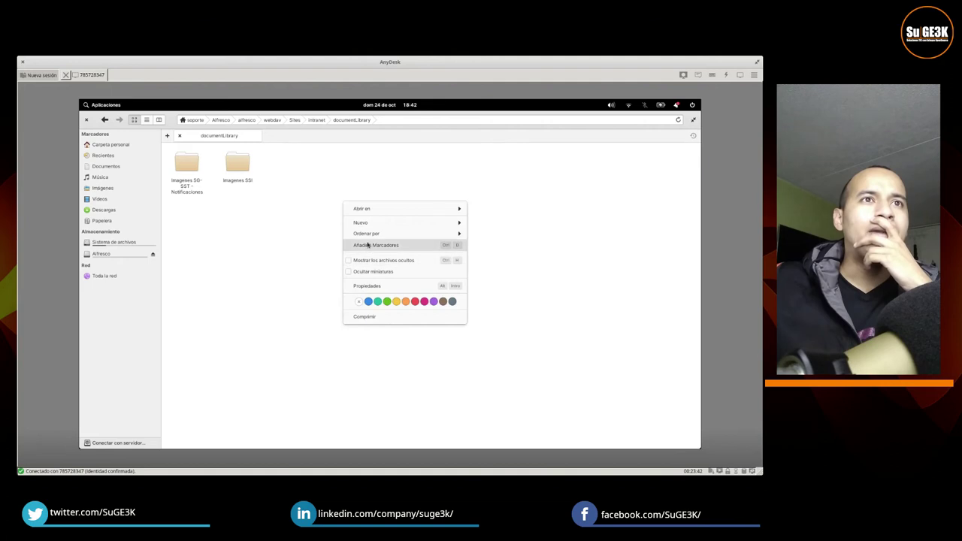
click(377, 246)
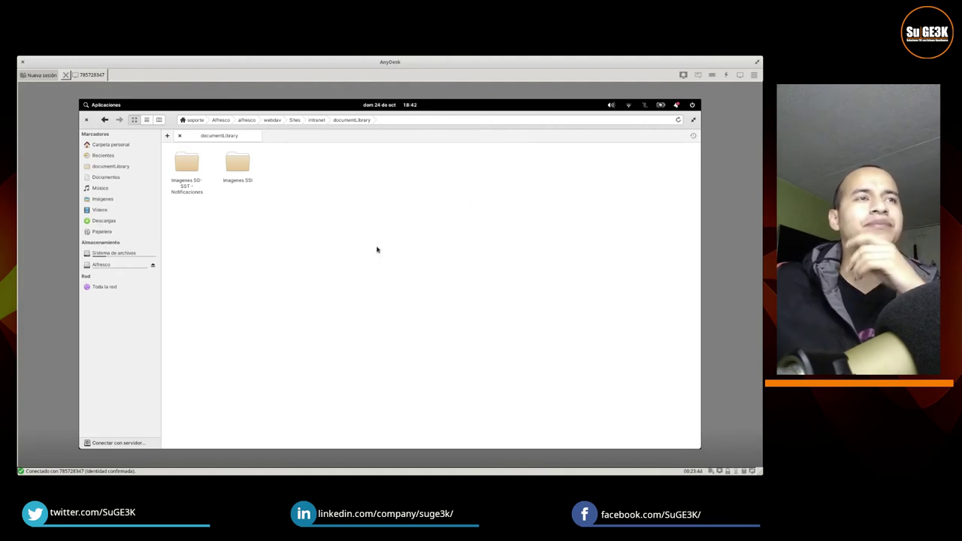
right_click(107, 167)
click(139, 222)
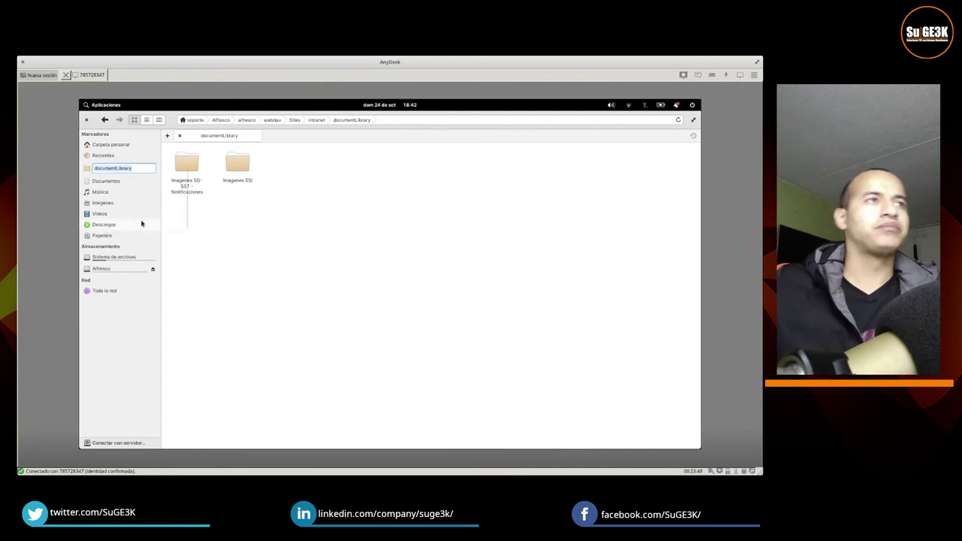
text(Alfre)
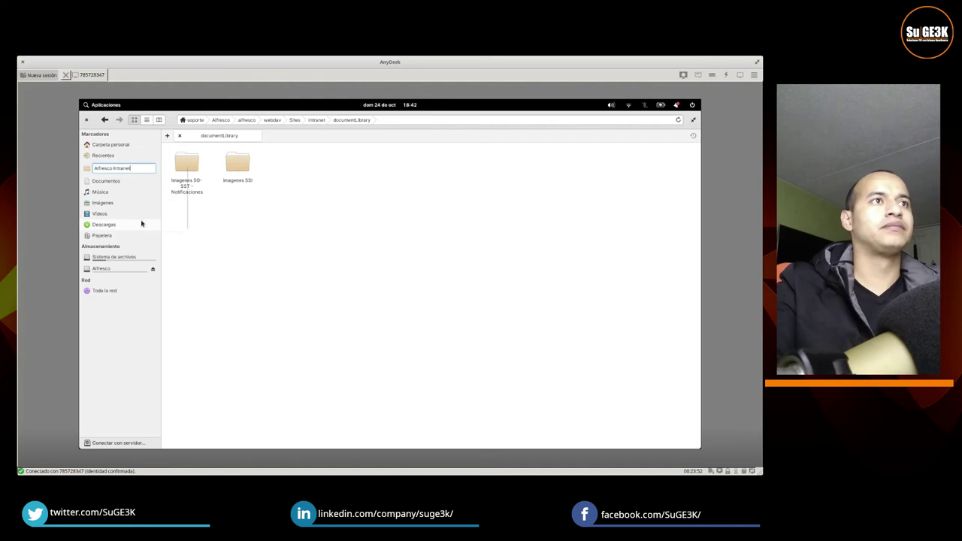
text(sco Intranet)
key(Escape)
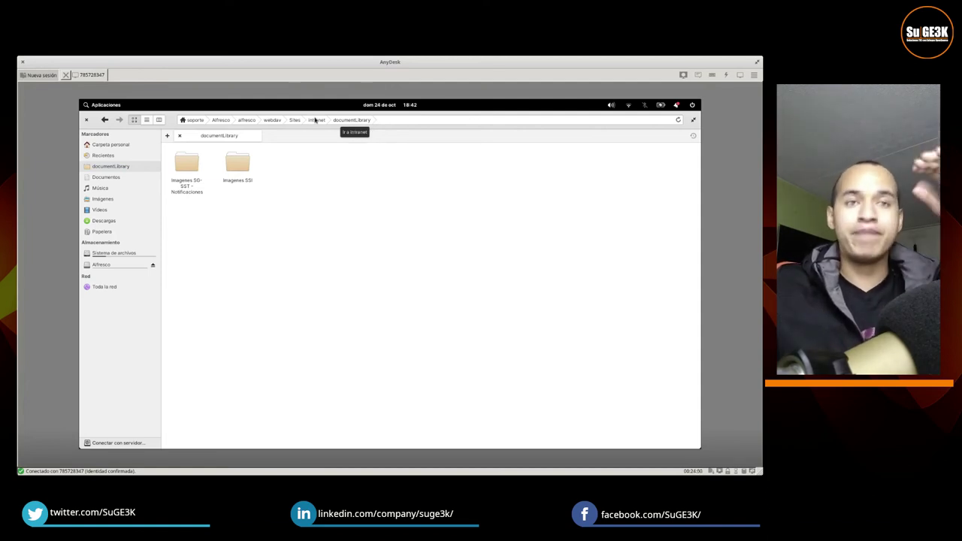
Step: Start renaming the documentLibrary bookmark again, then abandon the rename
right_click(126, 168)
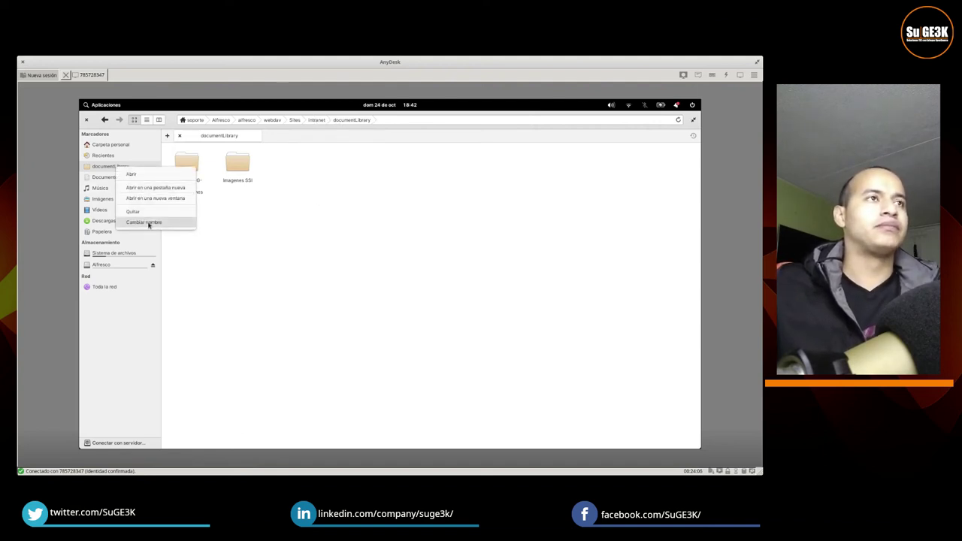
click(149, 223)
text(Alfresco Intranet)
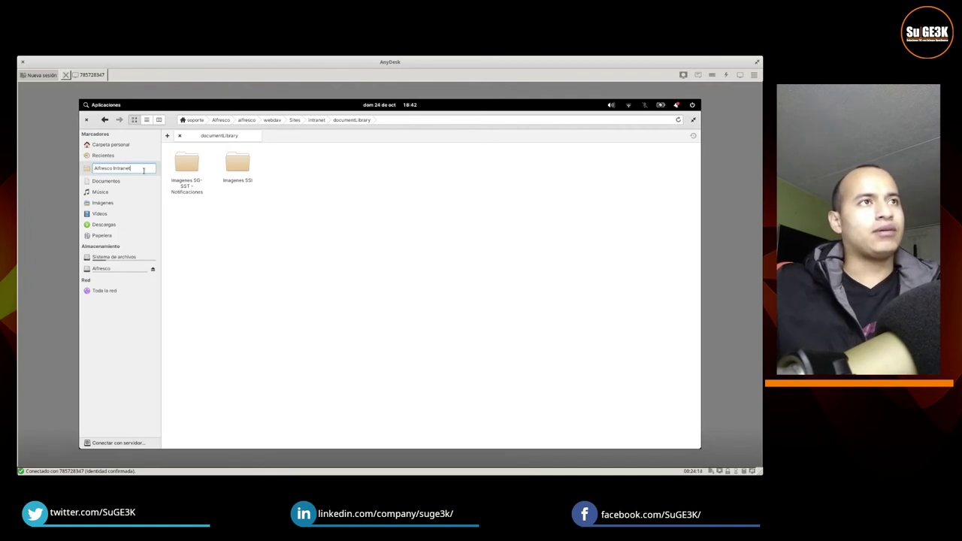
click(254, 256)
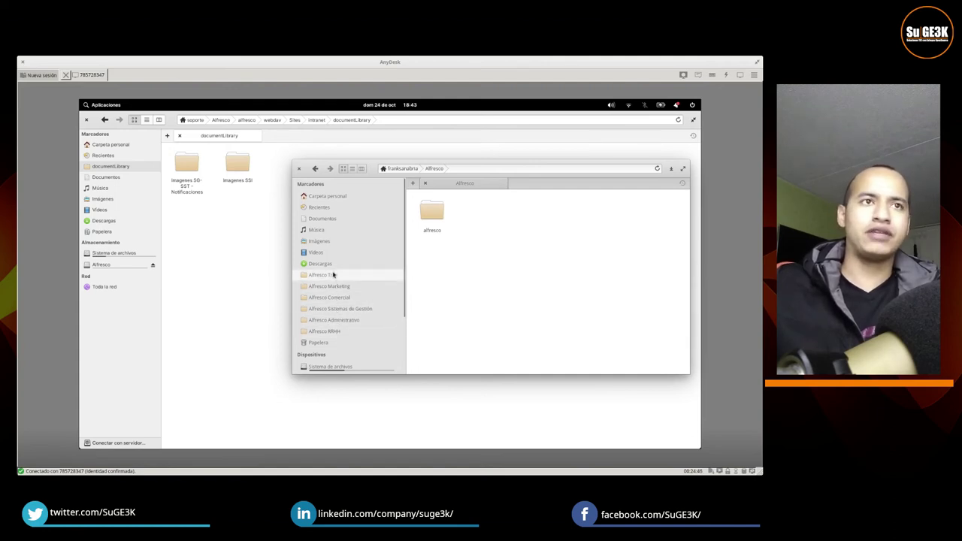
drag(367, 171, 759, 226)
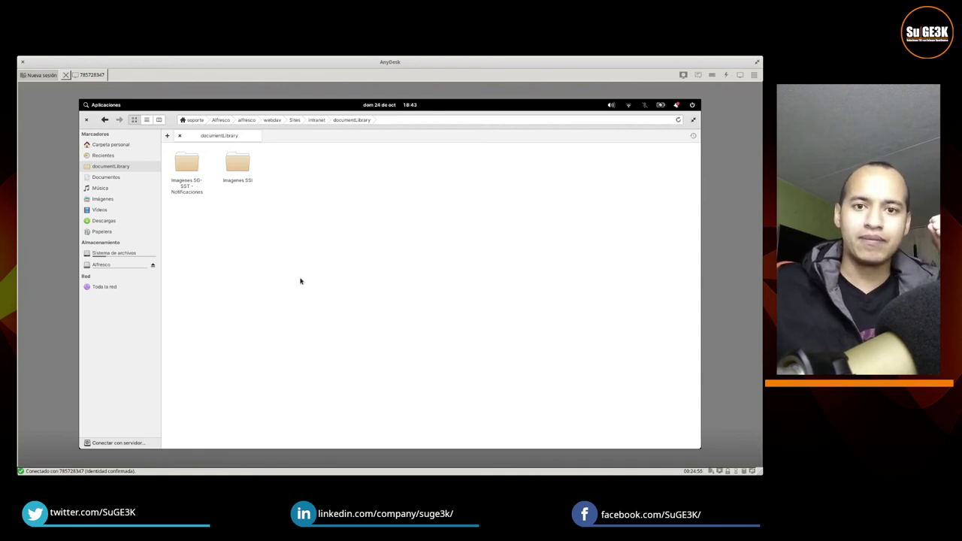
mouse_move(439, 445)
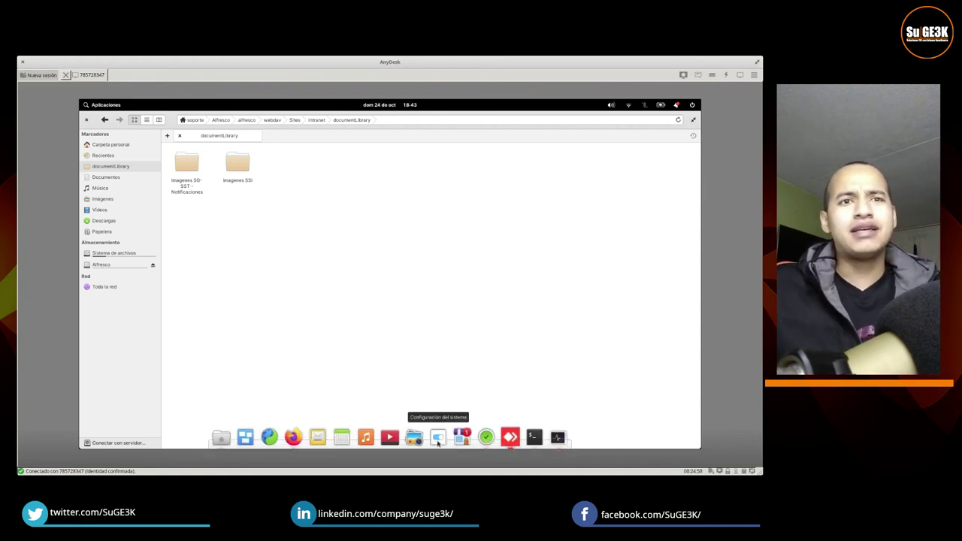
Step: Copy the running rclone --vfs-cache-mode full mount Alfresco: Alfresco/ command from Terminal
click(535, 439)
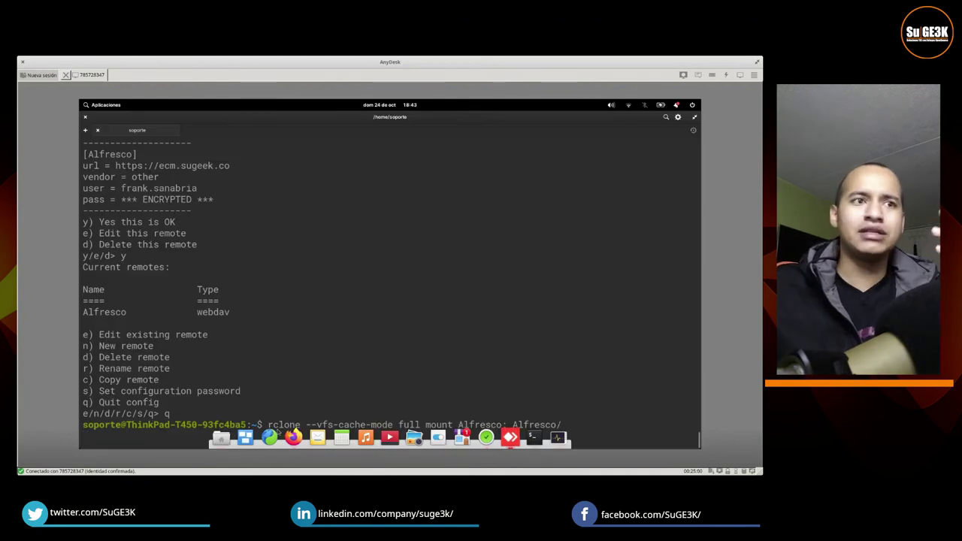
drag(267, 425, 564, 426)
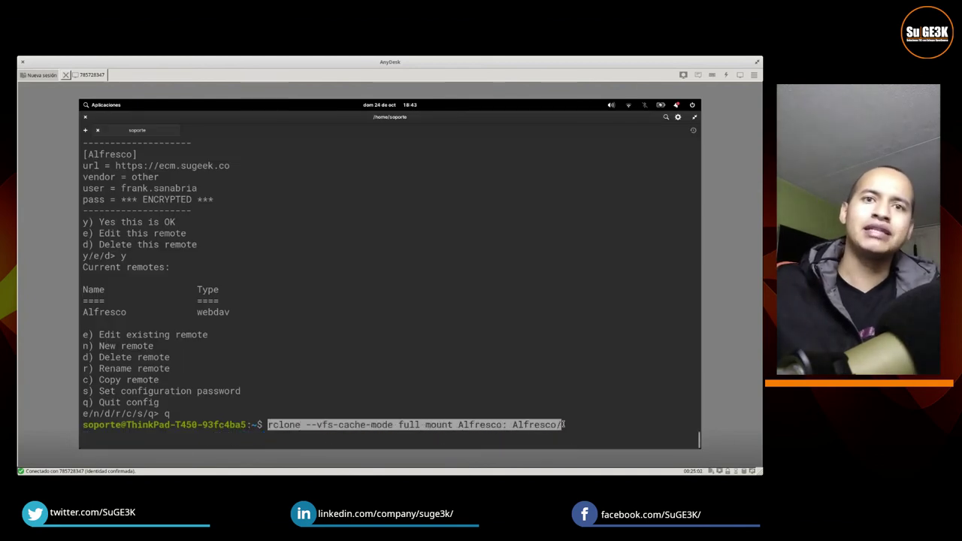
right_click(549, 422)
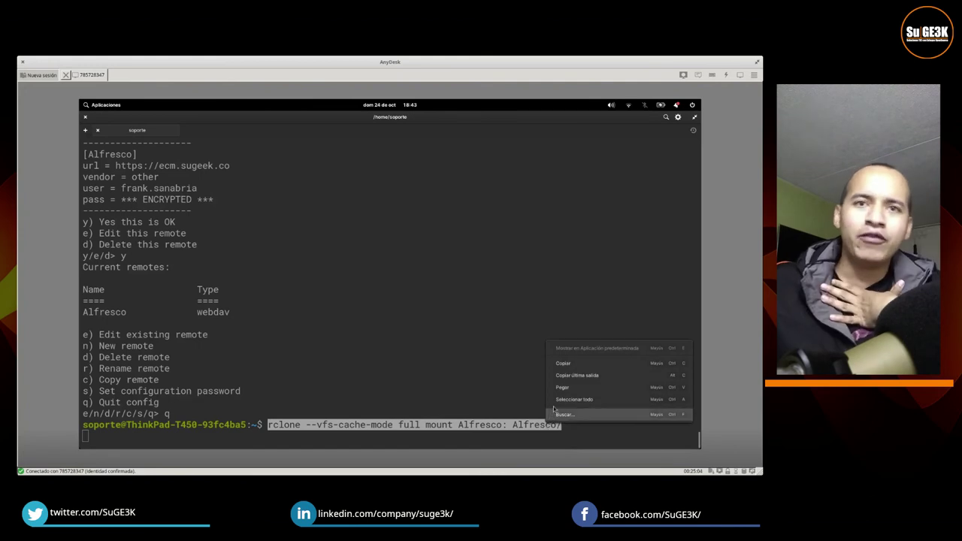
click(562, 364)
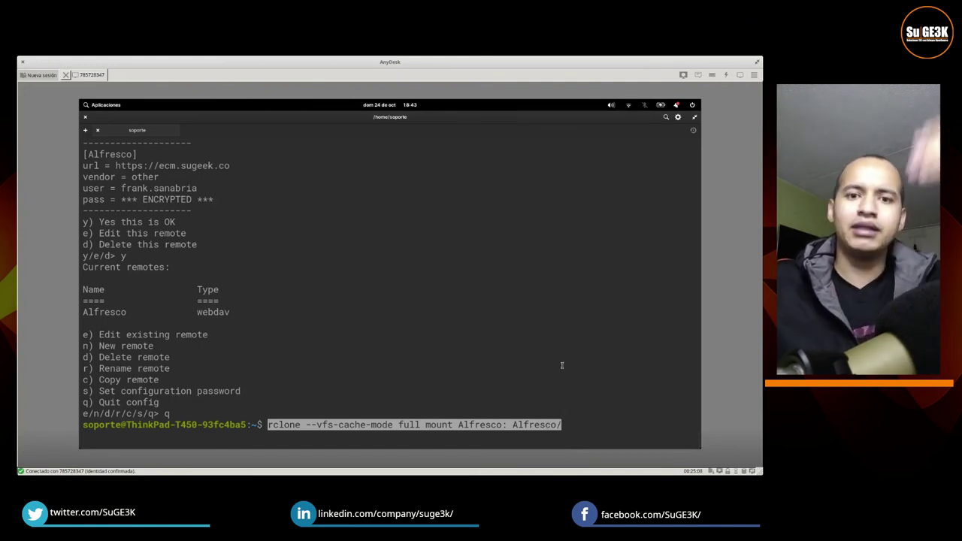
mouse_move(529, 445)
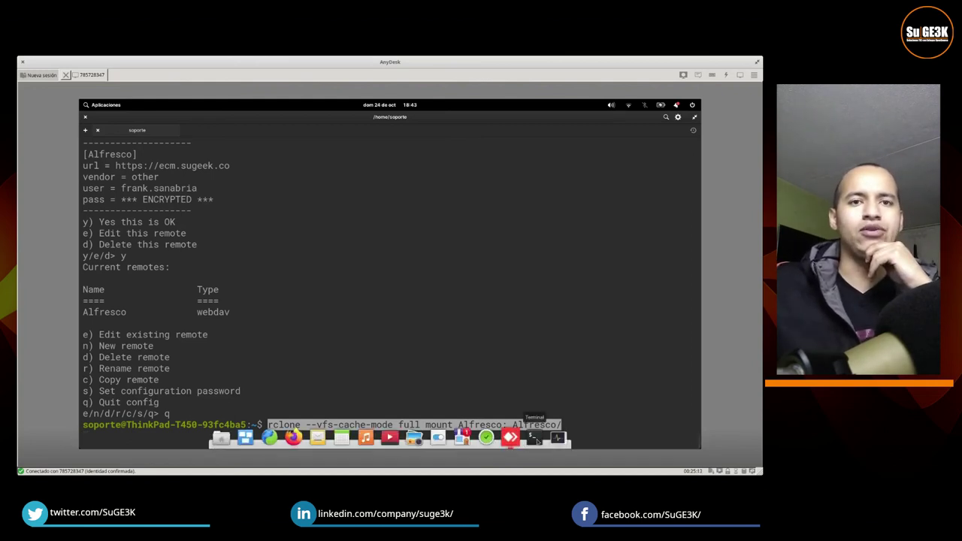
Step: Add the pasted rclone Alfresco mount command as a custom startup entry under Aplicaciones > Arranque
click(438, 438)
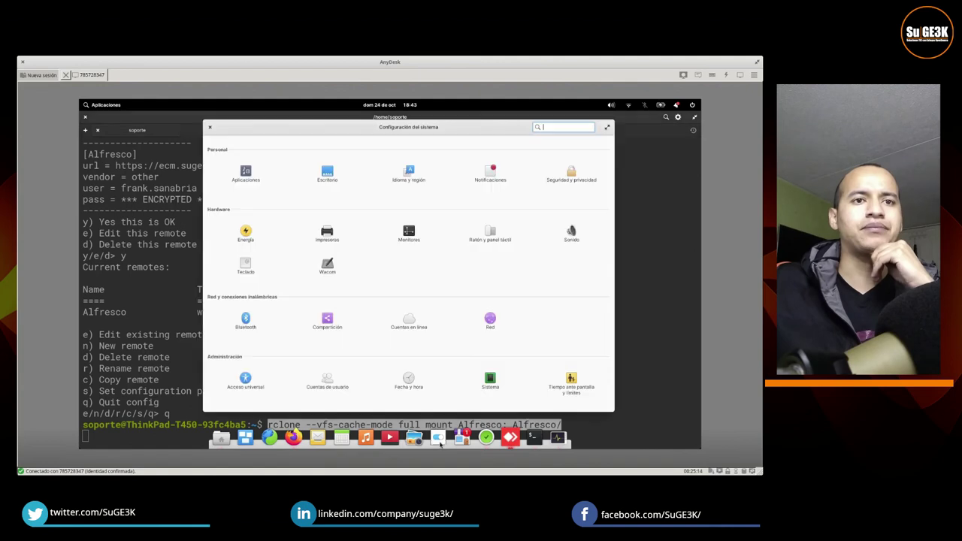
click(238, 179)
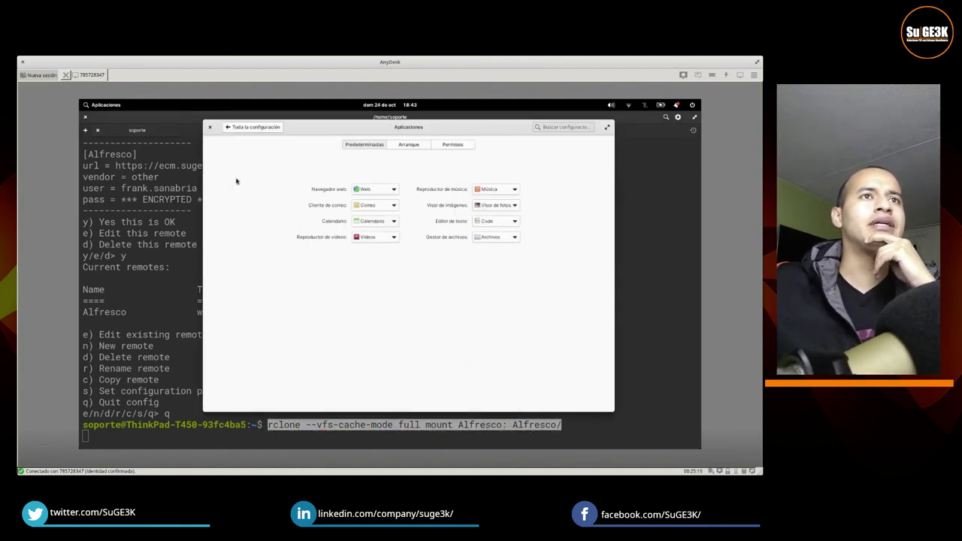
click(419, 146)
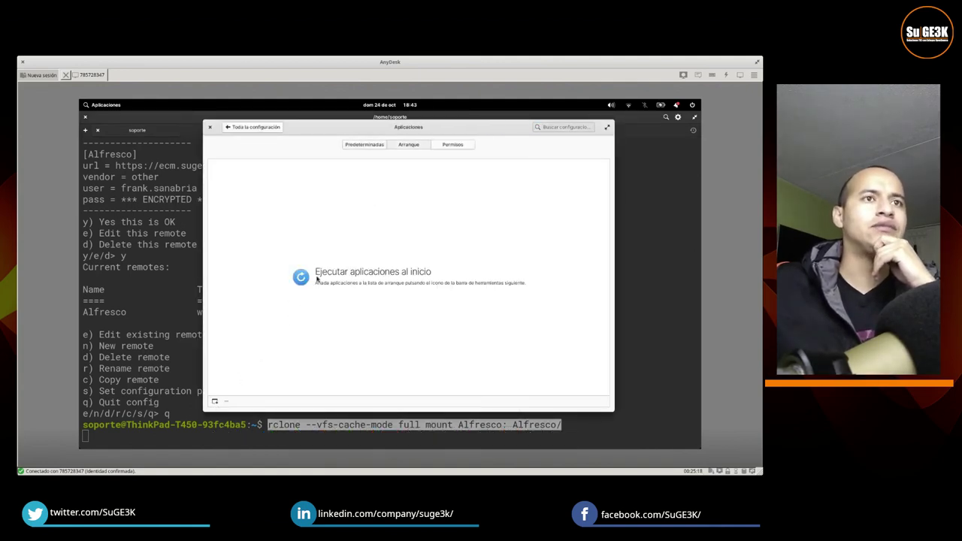
click(214, 402)
right_click(259, 381)
click(286, 343)
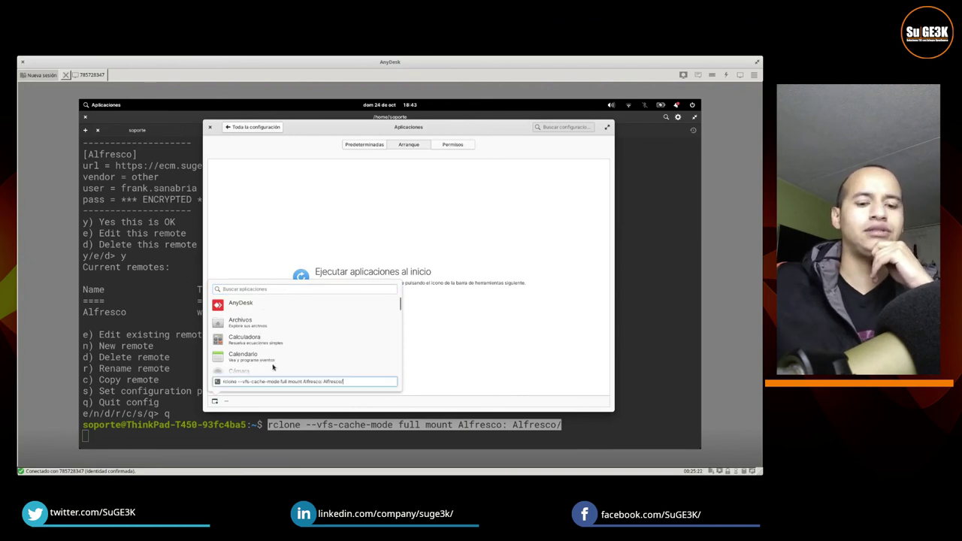
key(Return)
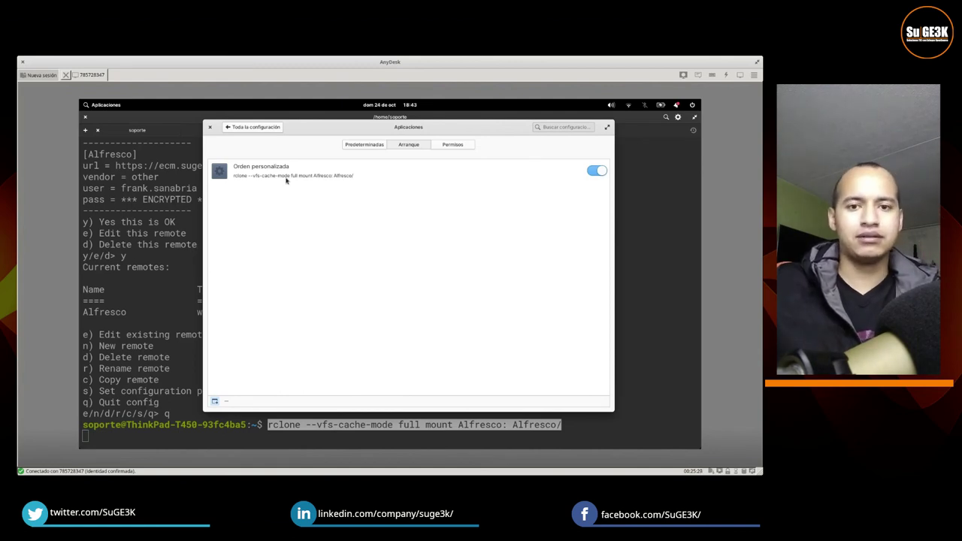
click(184, 208)
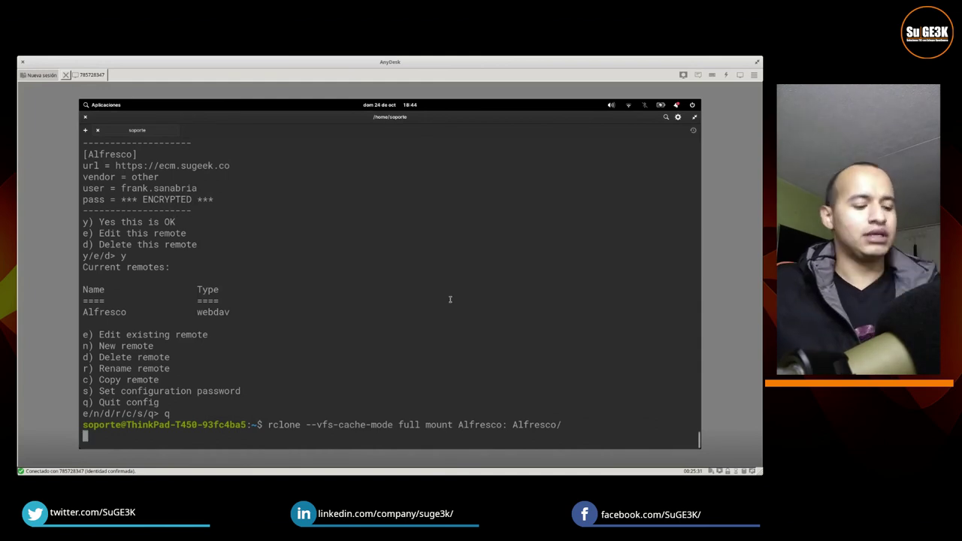
Step: Stop the rclone mount with Ctrl+C and close the Terminal, Settings, Files and Firefox windows
key(ctrl+c)
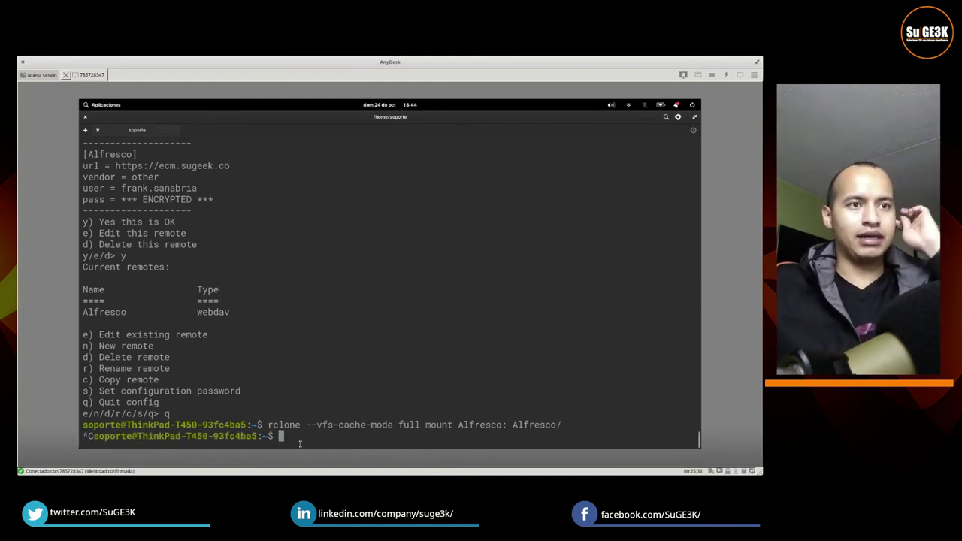
click(85, 116)
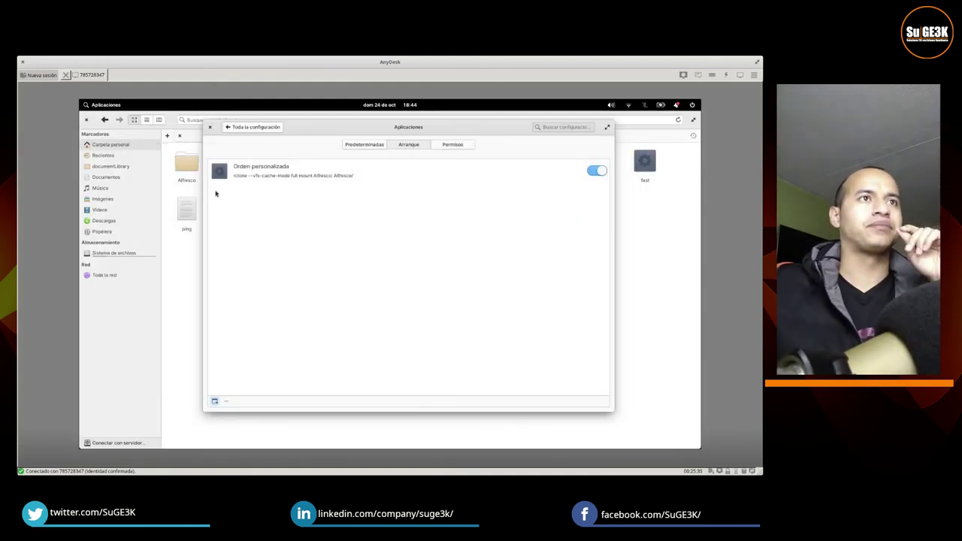
click(135, 188)
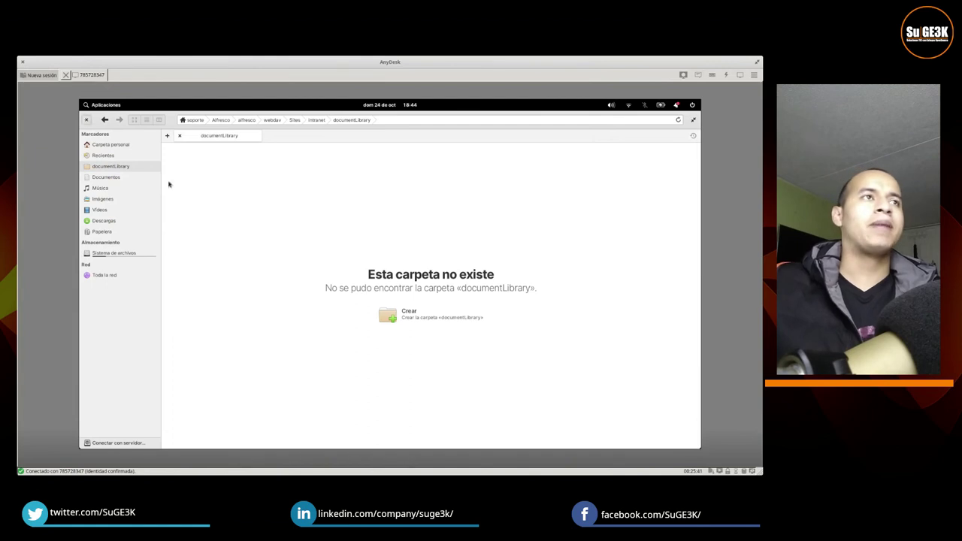
click(86, 119)
click(86, 120)
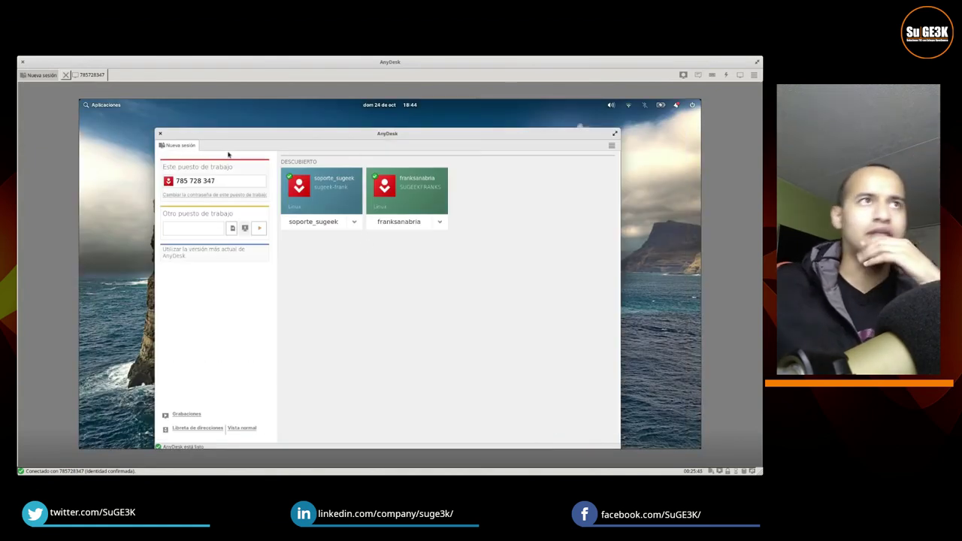
Step: Log out of the remote session via Salir… and confirm with Finalizar sesión
click(692, 106)
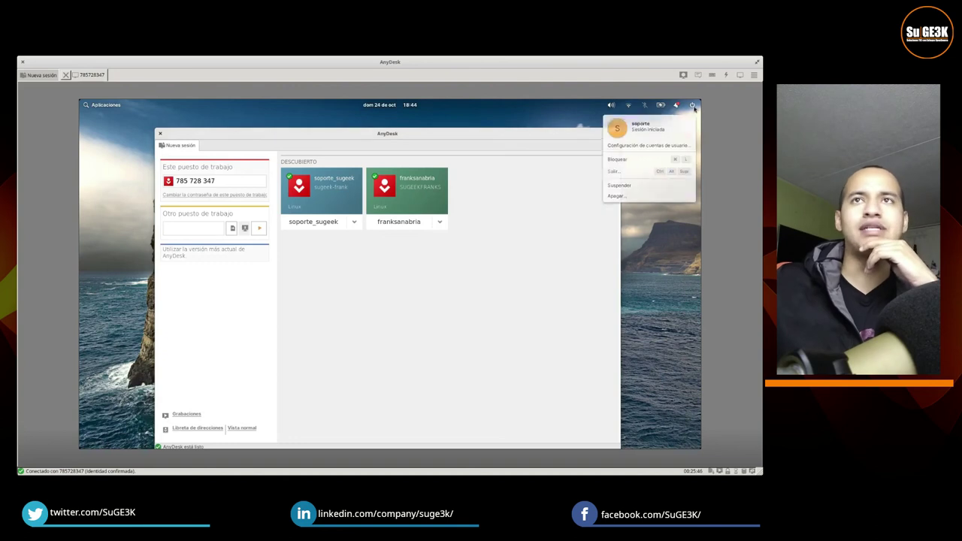
click(619, 172)
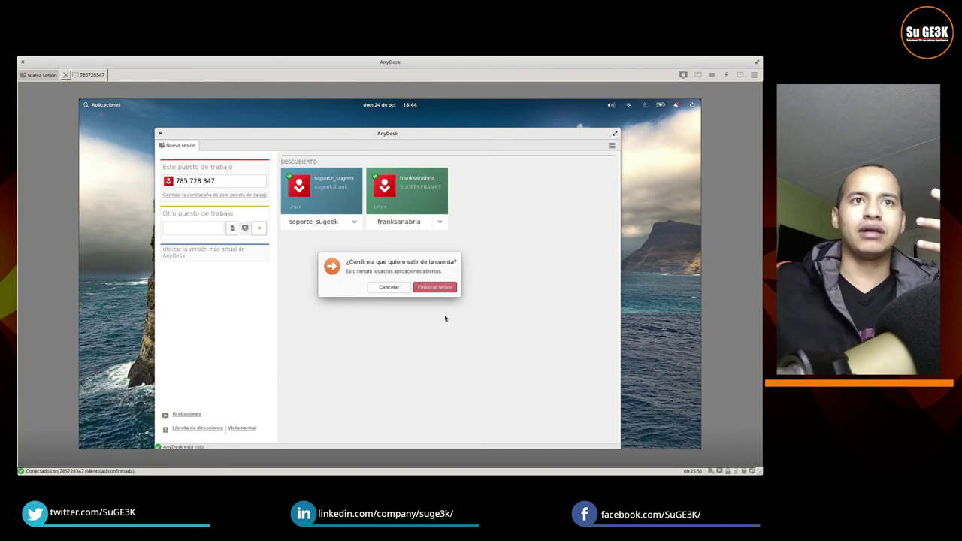
click(435, 287)
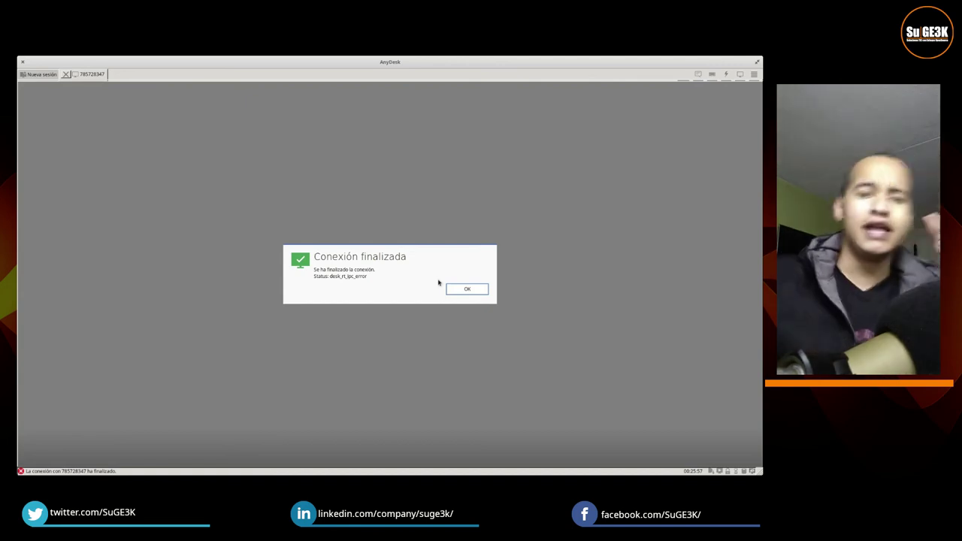
Step: Dismiss the connection-ended notice and retry the workstation, cancelling the failed attempts
click(467, 288)
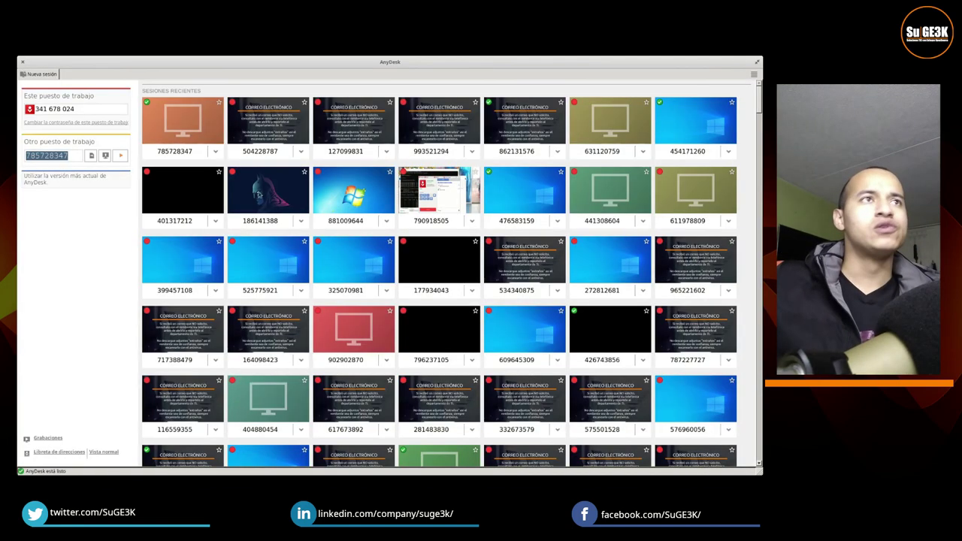
click(186, 125)
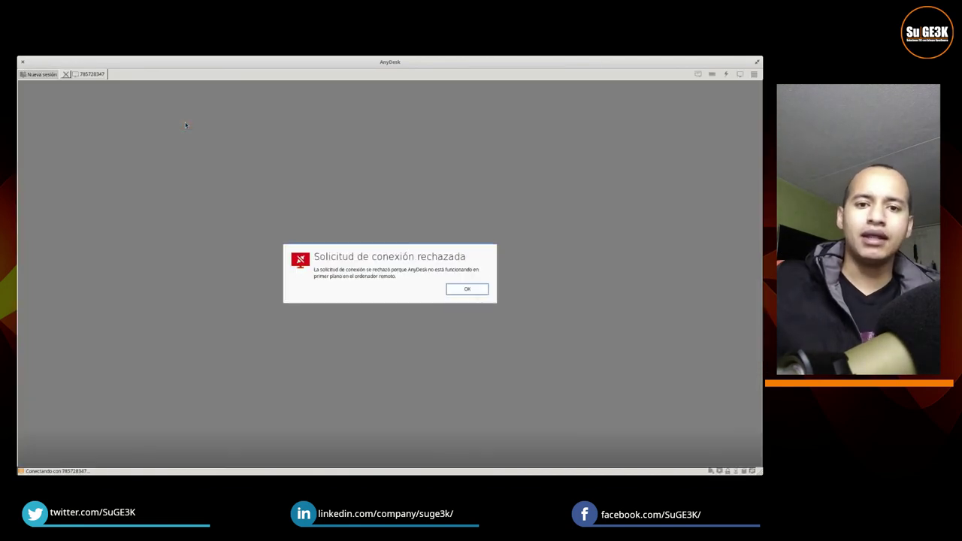
key(Return)
click(190, 121)
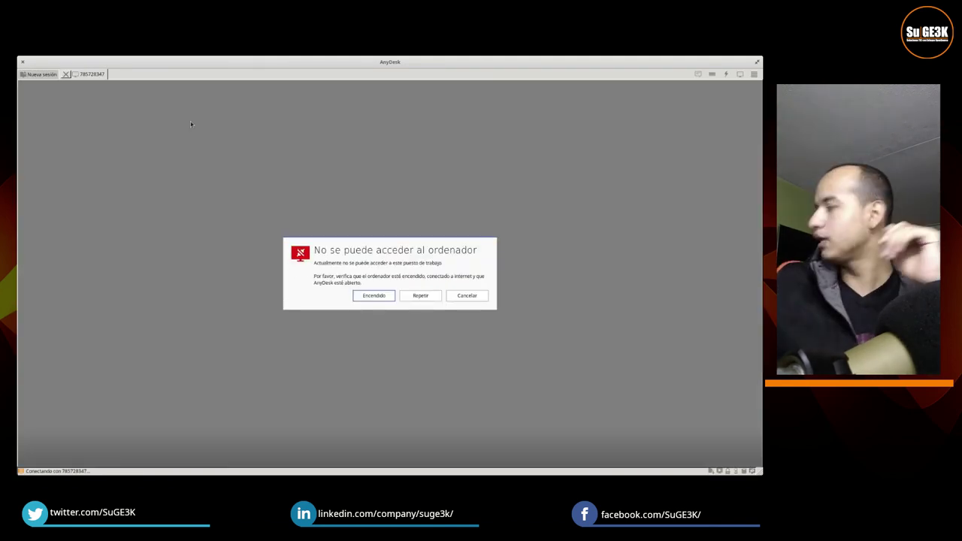
click(467, 295)
click(154, 114)
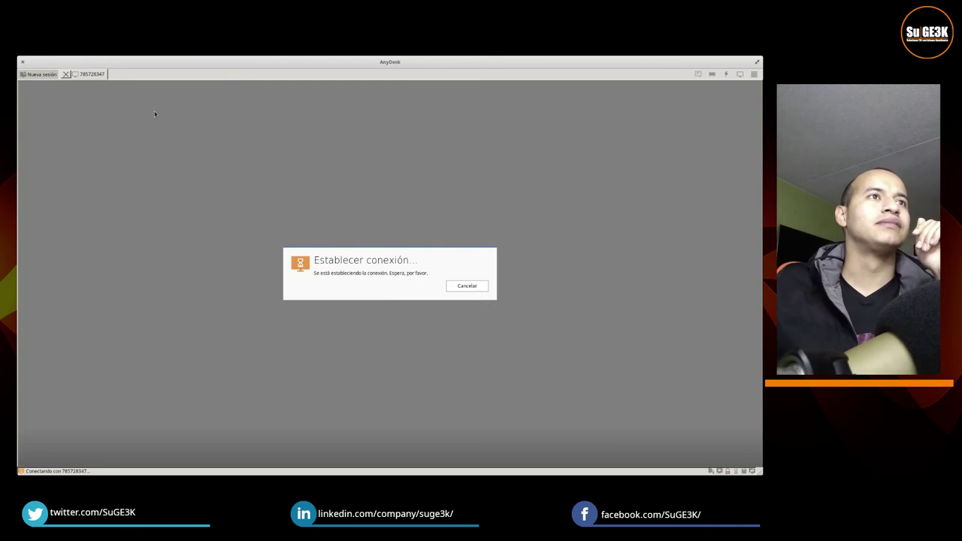
click(466, 296)
Step: Keep retrying the workstation's recent-session tile until the connection finally succeeds
click(268, 191)
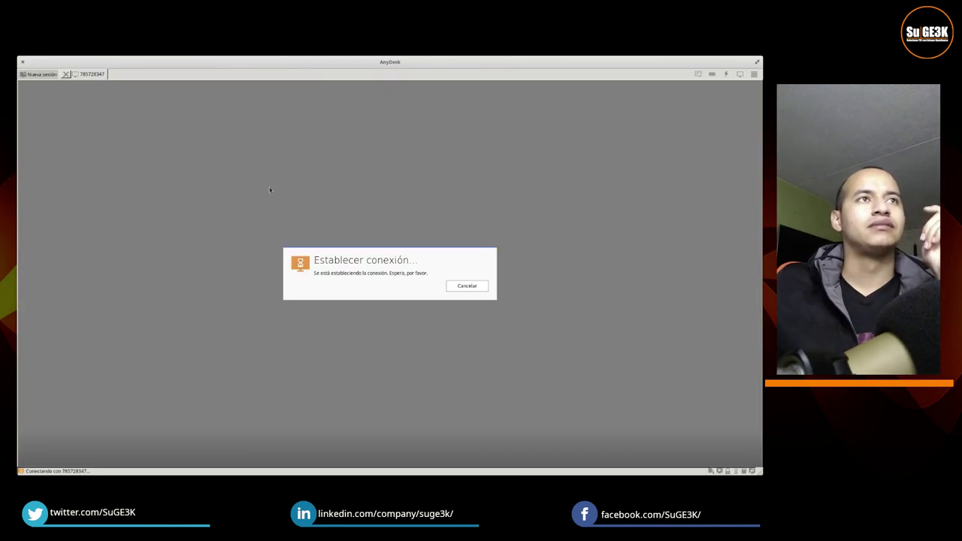
click(474, 297)
click(185, 125)
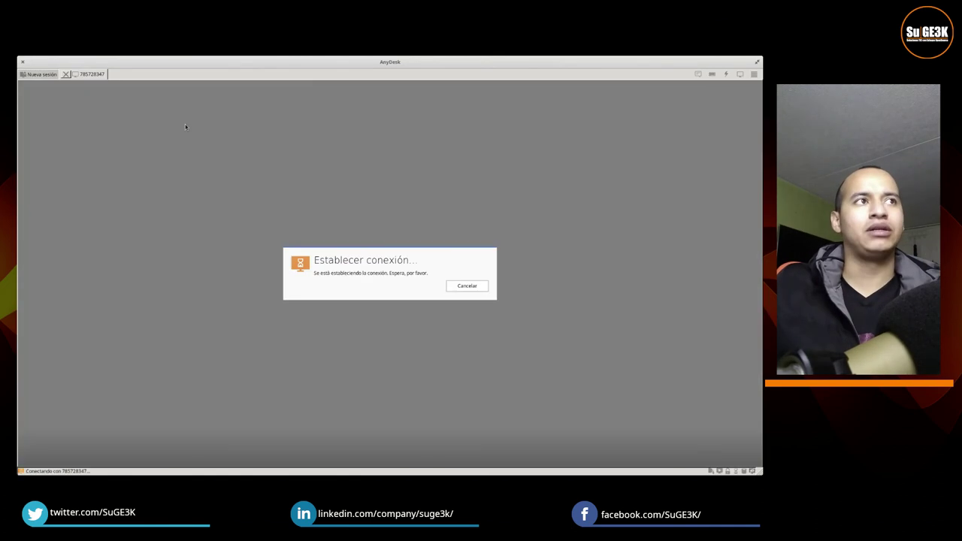
click(481, 298)
click(290, 178)
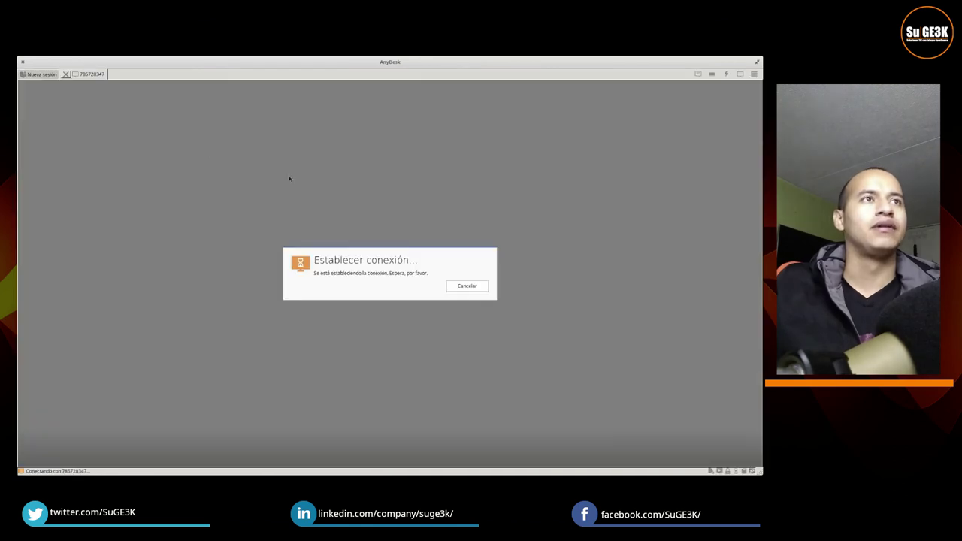
click(466, 295)
click(285, 210)
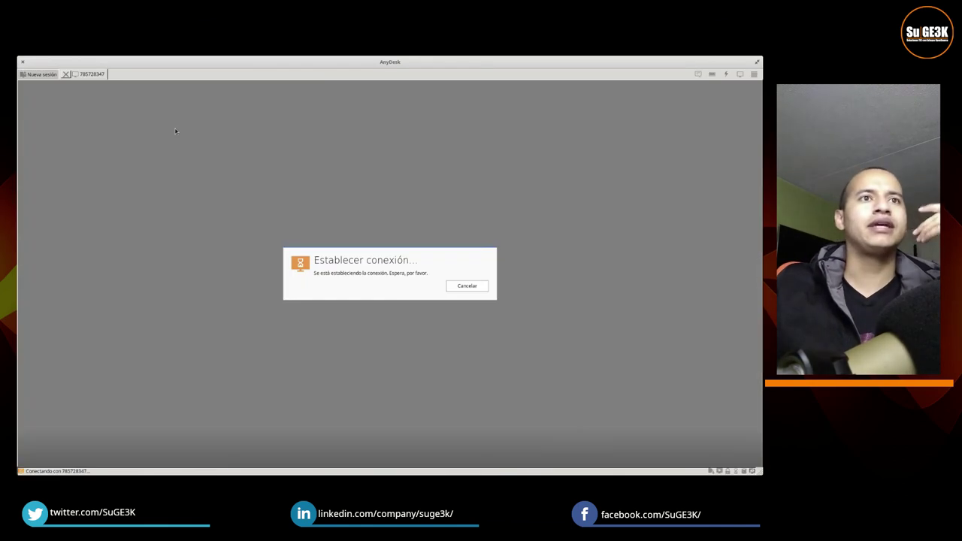
click(476, 296)
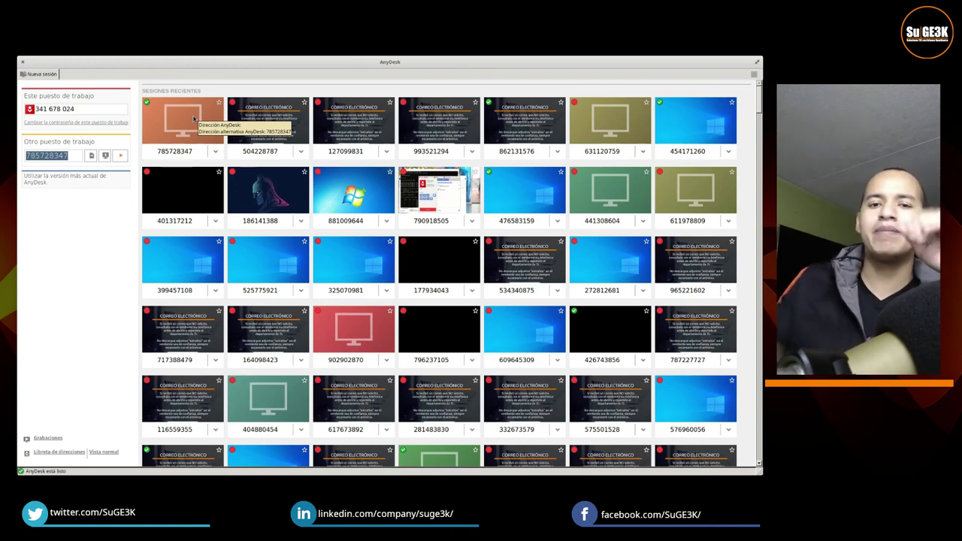
click(193, 118)
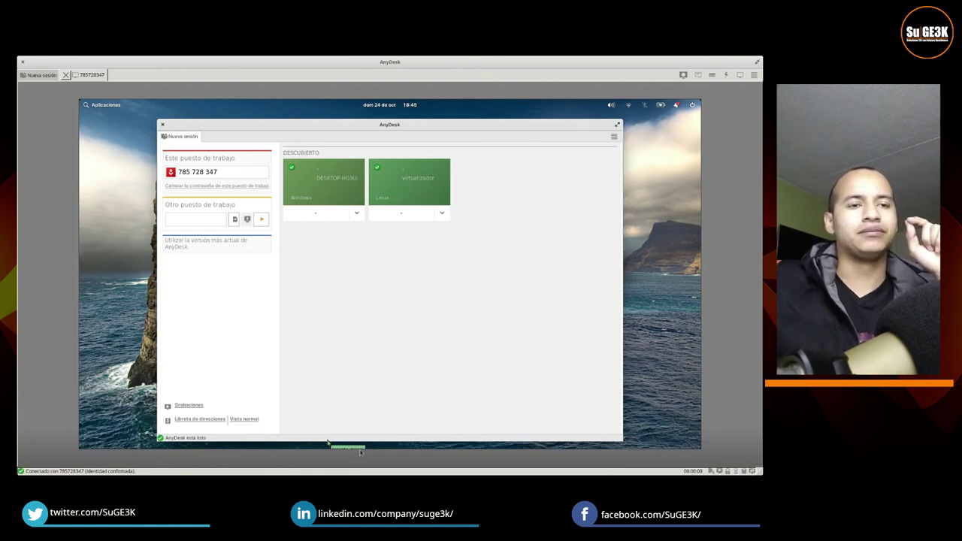
Step: Open the auto-mounted Alfresco share from the Files sidebar
click(755, 77)
click(395, 339)
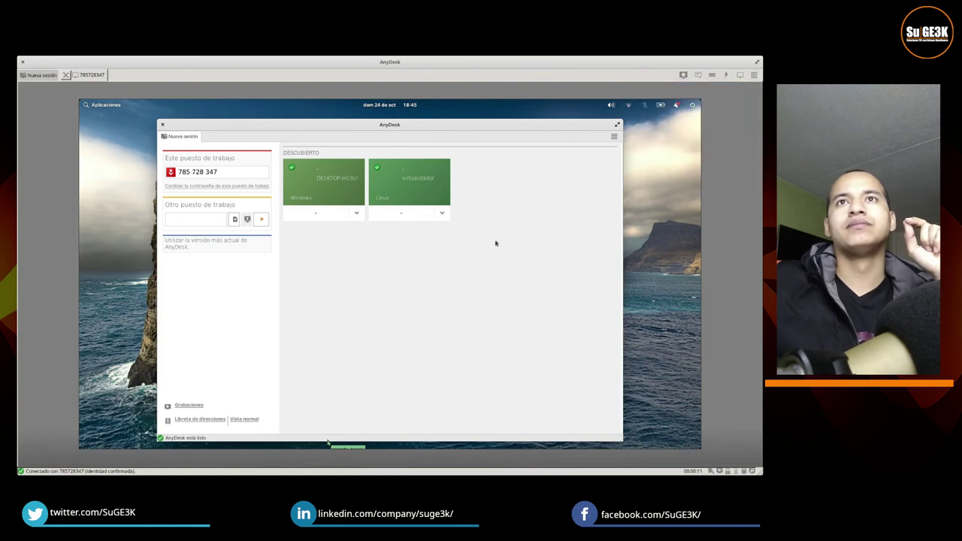
mouse_move(331, 450)
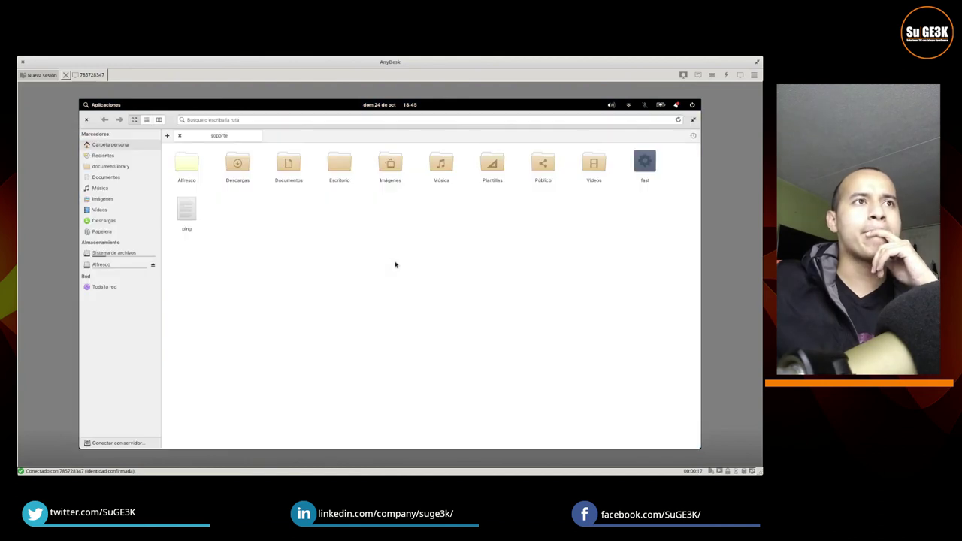
click(110, 266)
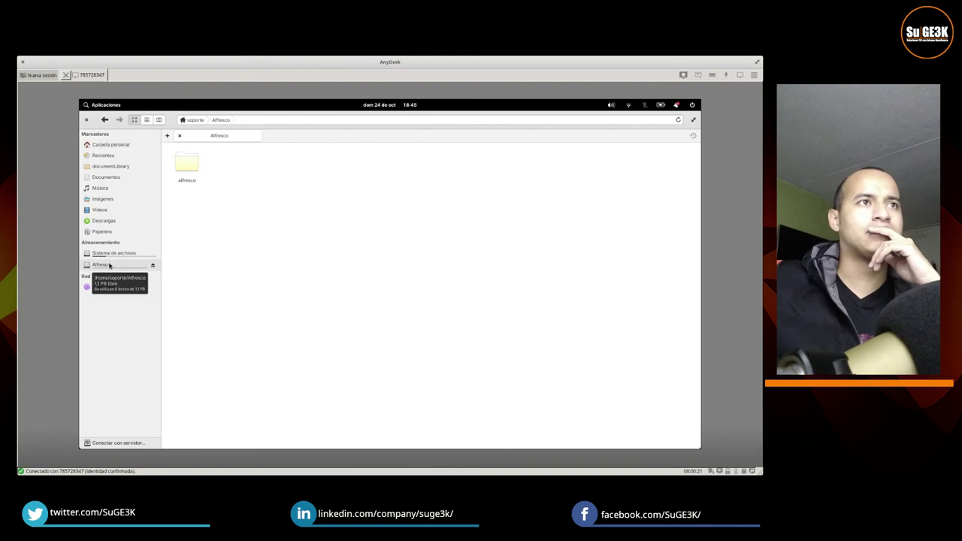
Step: Browse documentLibrary into Imagenes SSI, preview Seguridad.jpg, then close the viewer
click(121, 167)
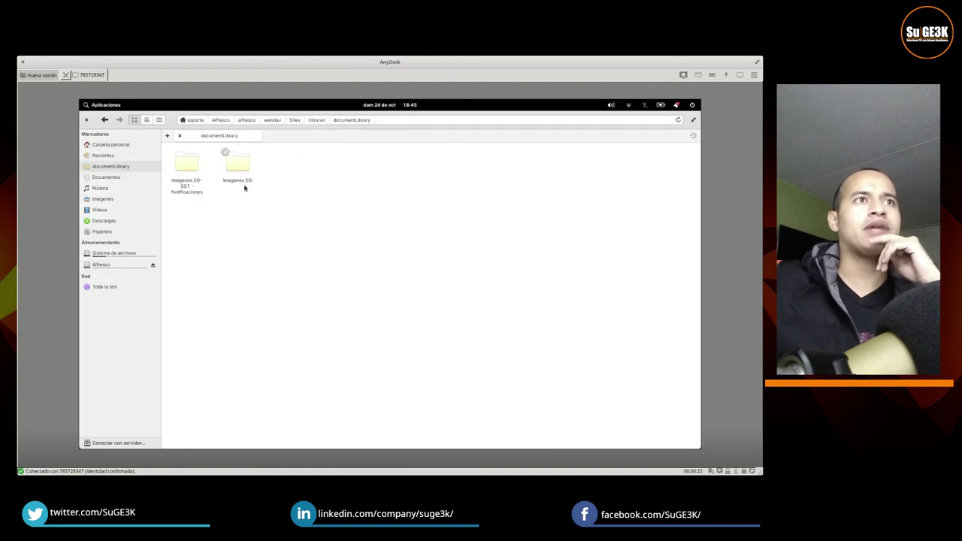
double_click(242, 166)
double_click(195, 171)
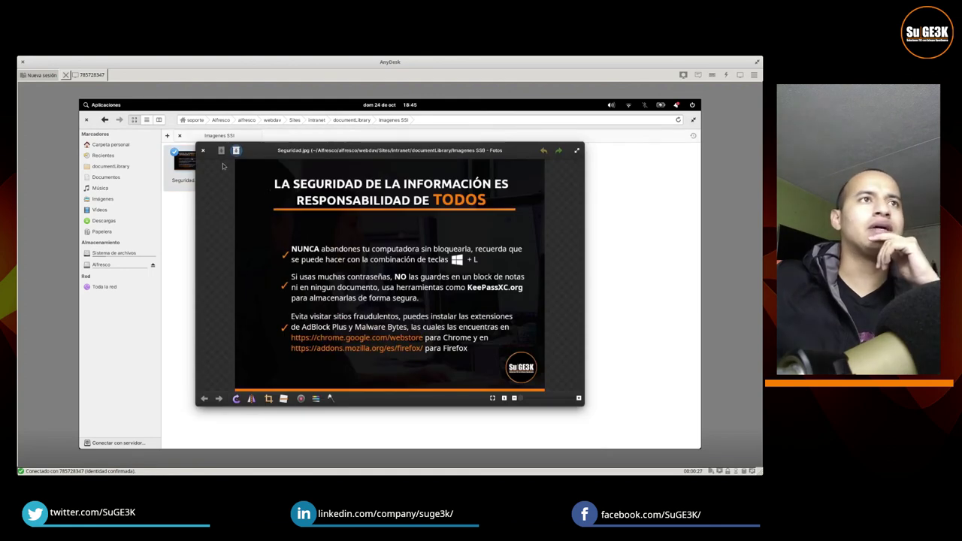
click(203, 150)
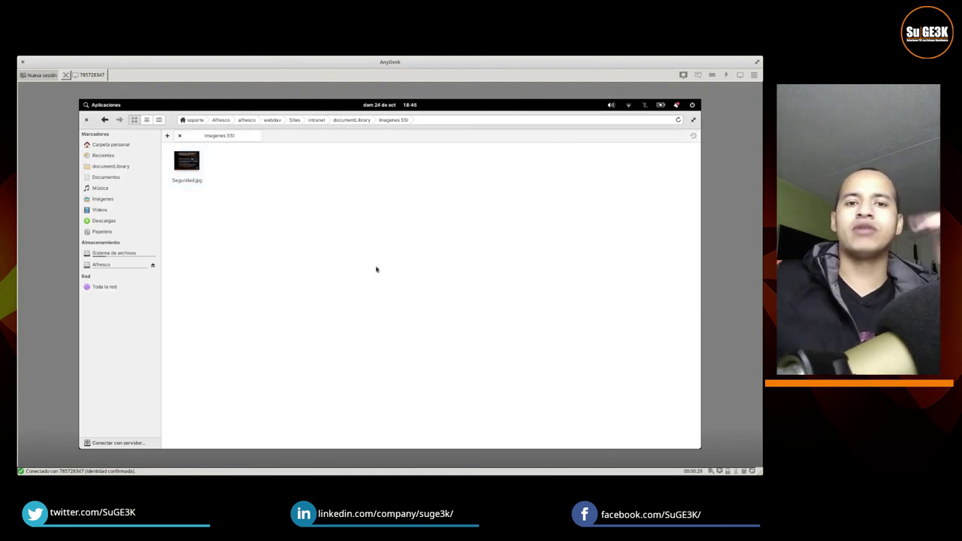